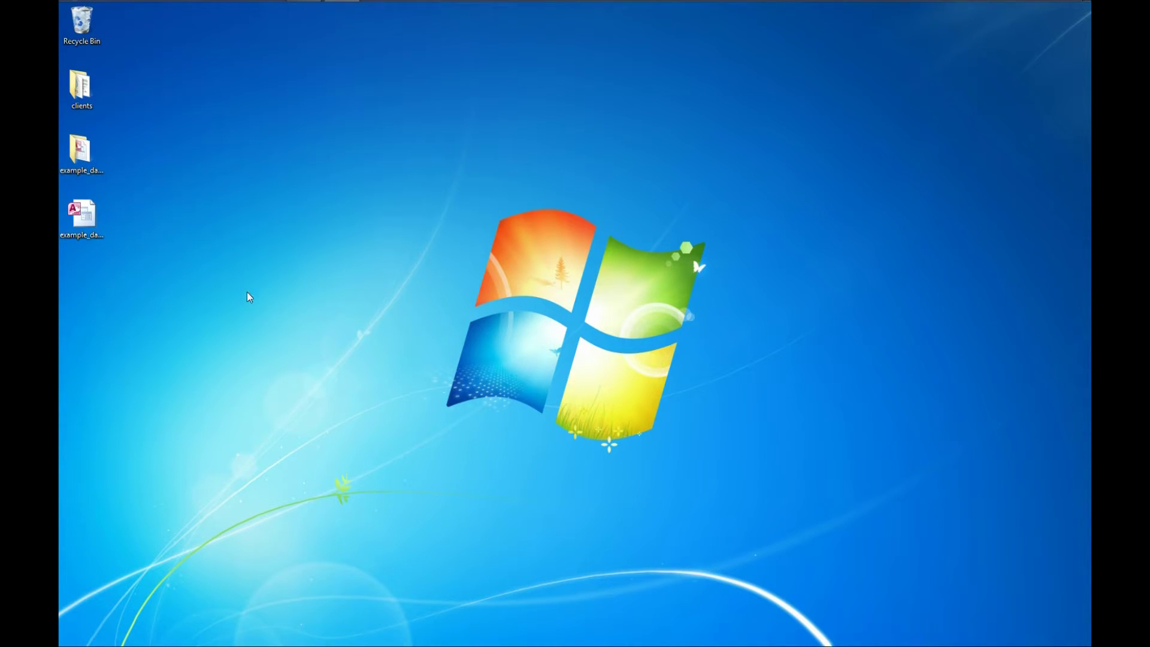
- Look inside example_database_folder on the desktop, then close its window
click(84, 232)
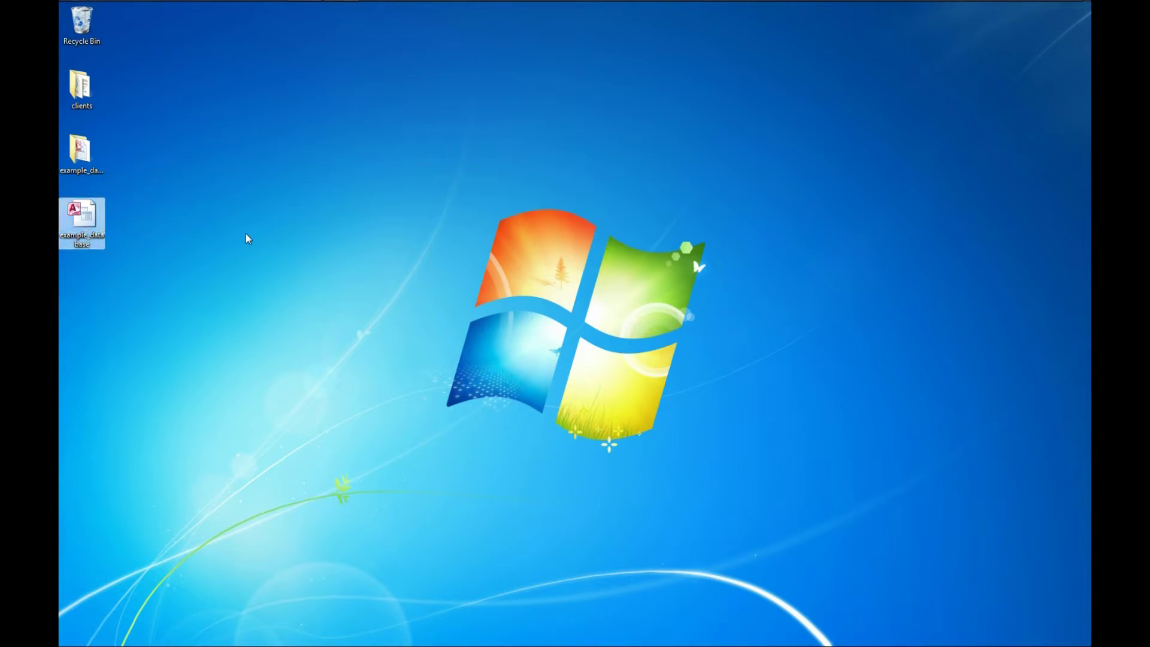
click(73, 141)
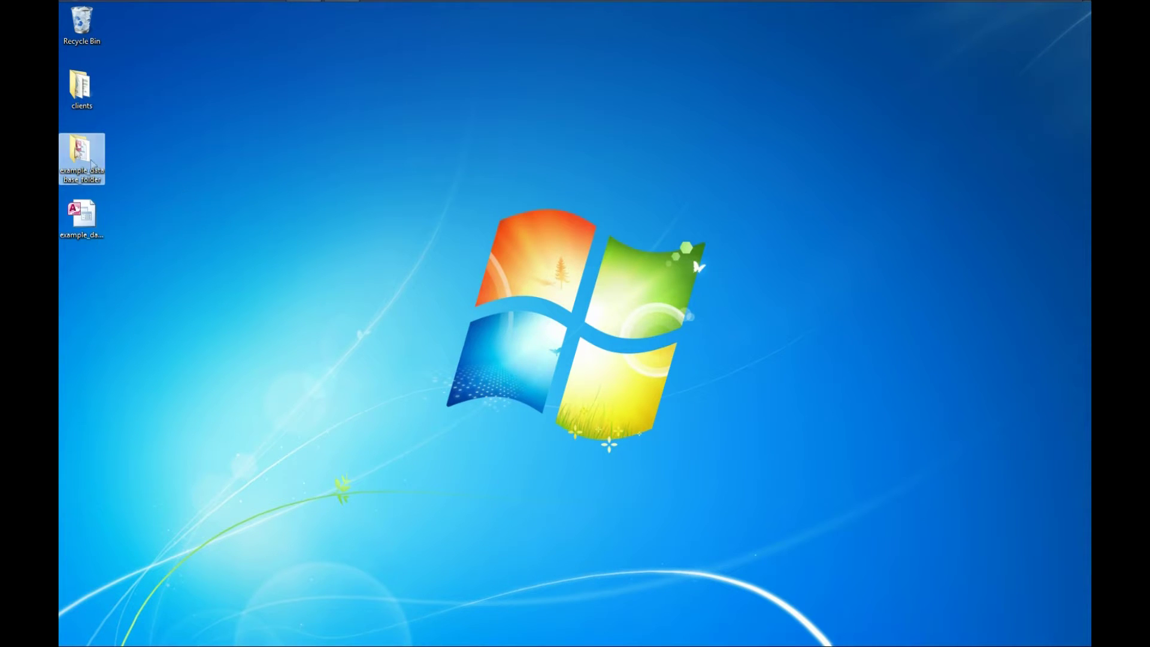
key(Return)
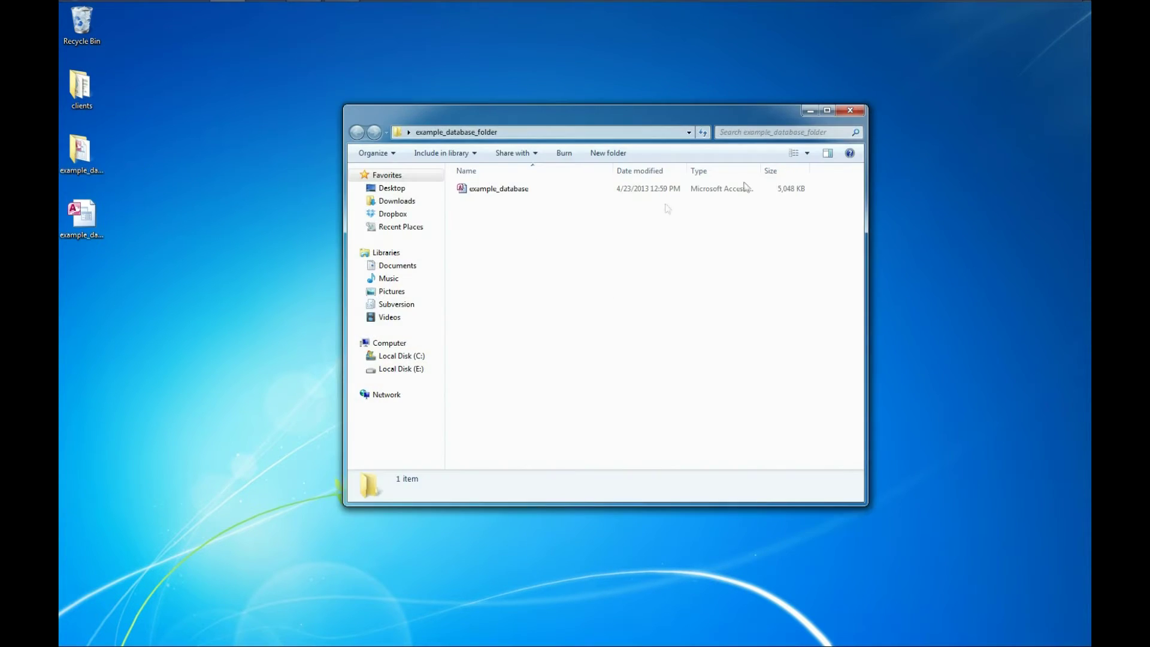
click(849, 111)
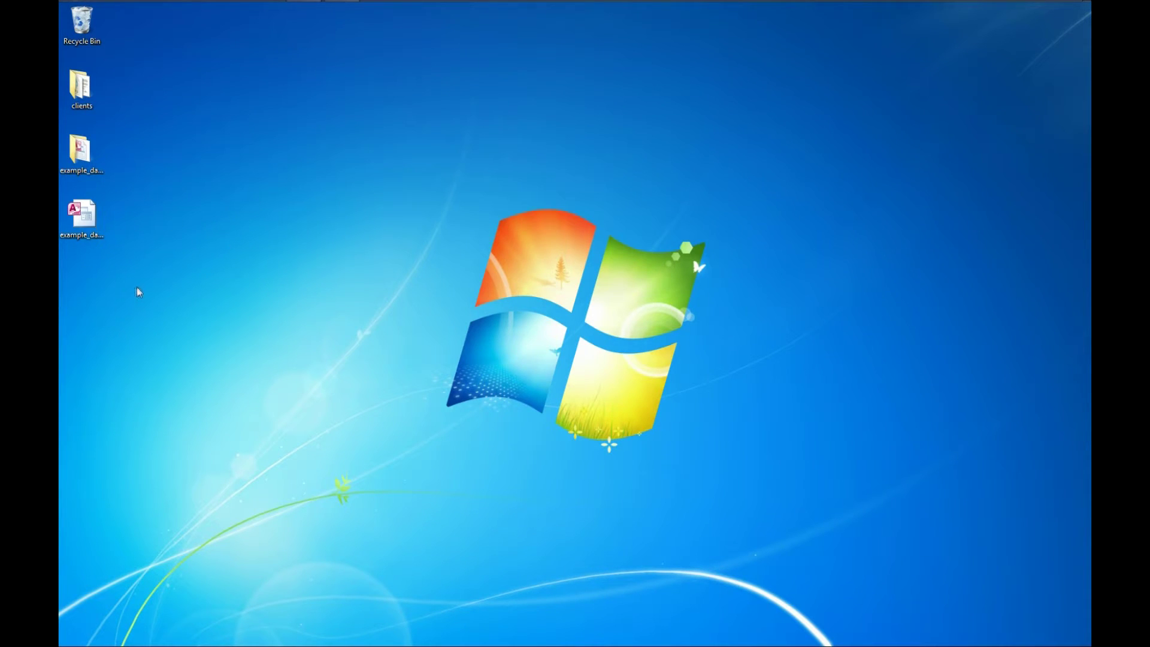
- Create a compressed zipped folder on the desktop named NewZipFolder and select it
right_click(91, 271)
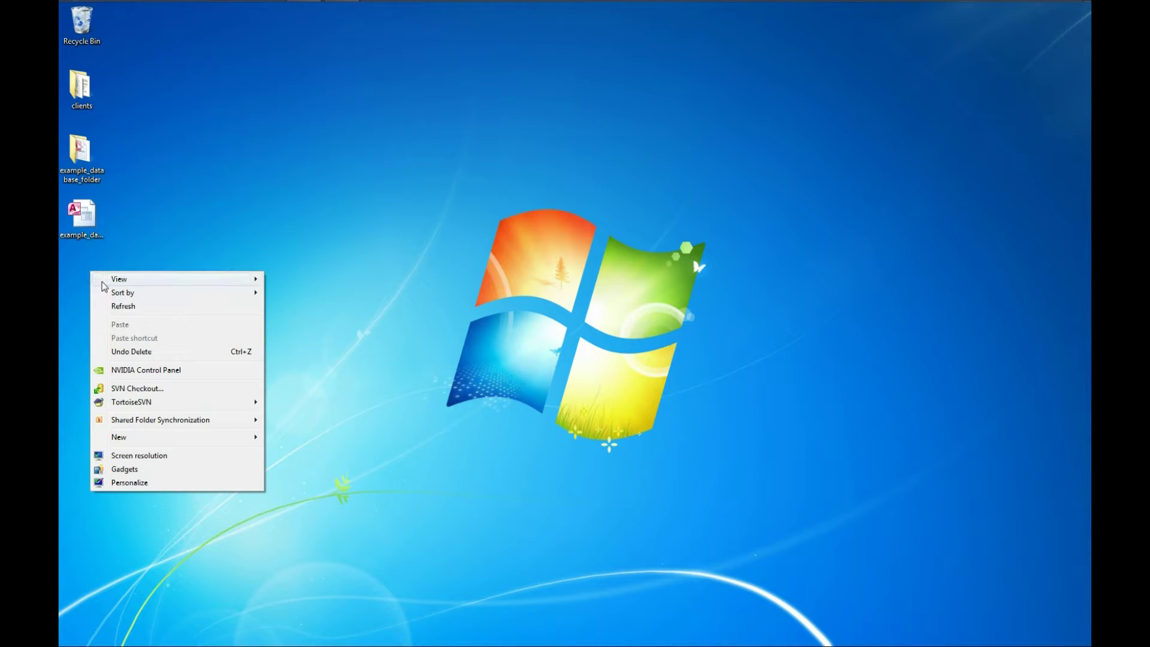
mouse_move(103, 287)
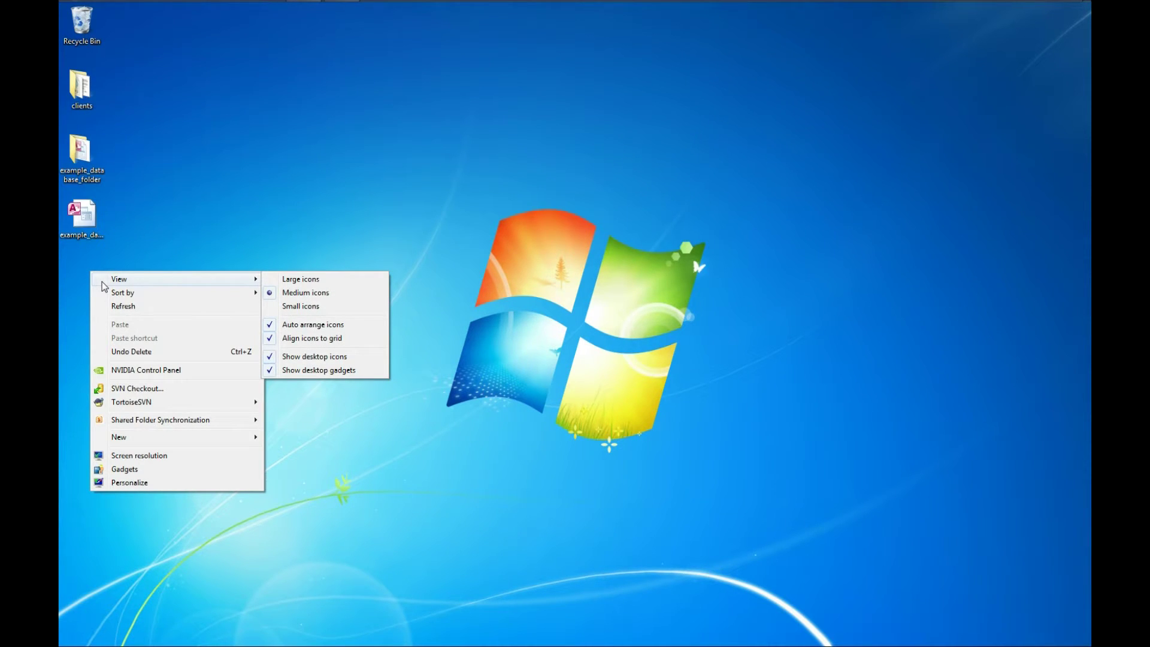
mouse_move(148, 443)
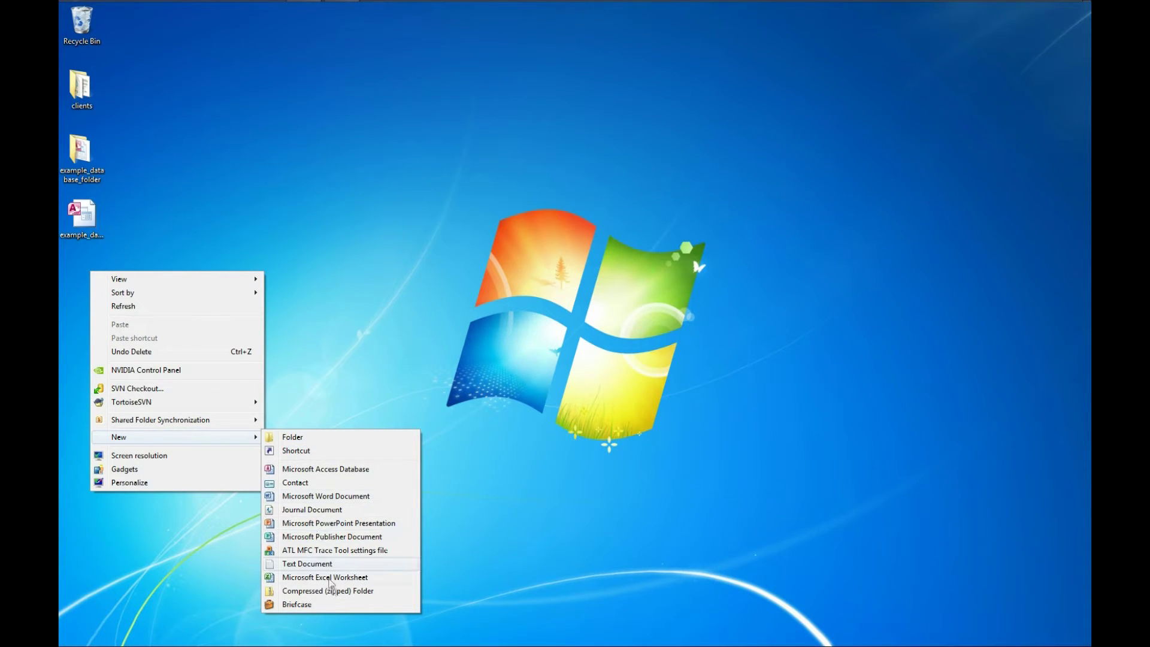
click(328, 590)
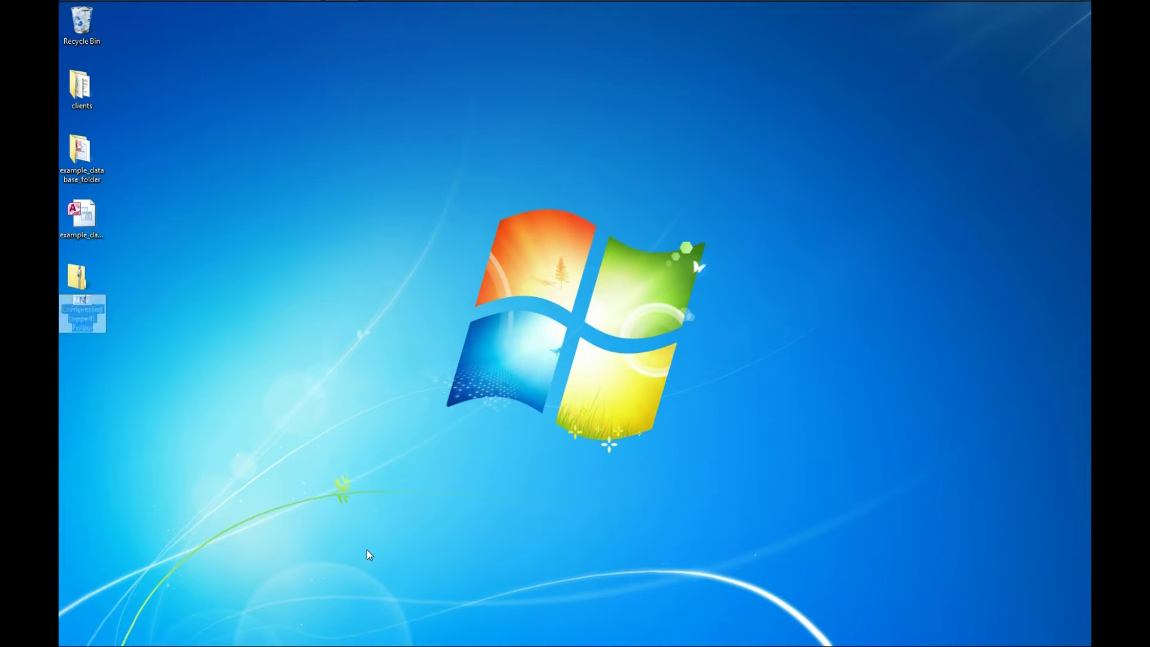
text(NewZipFolder)
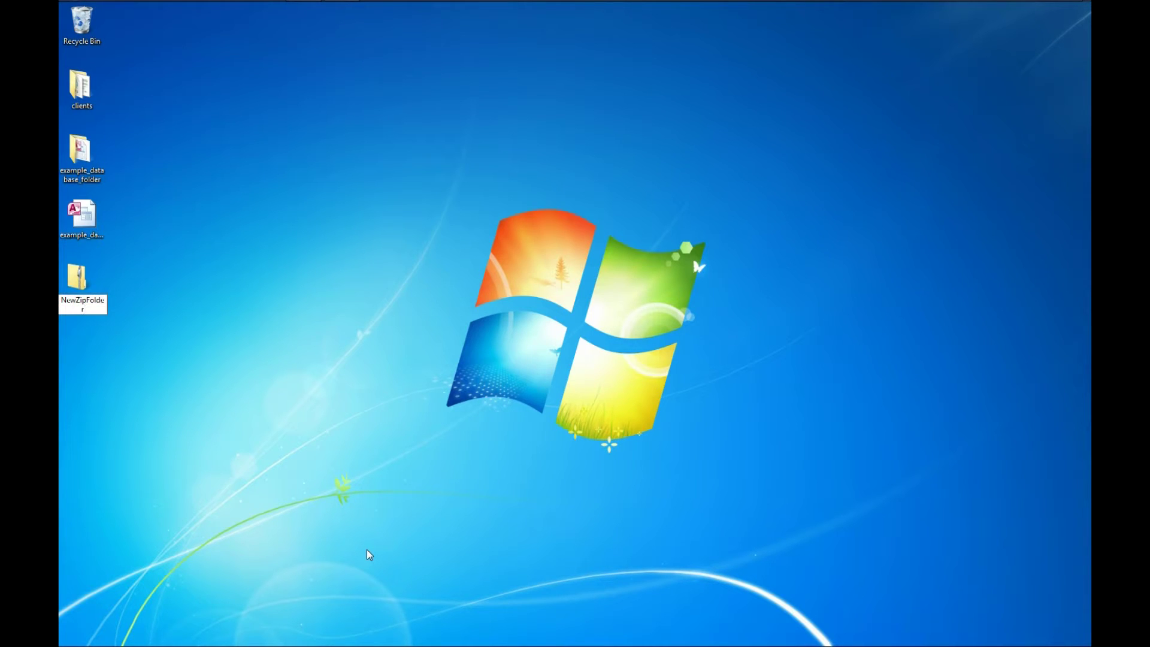
key(Return)
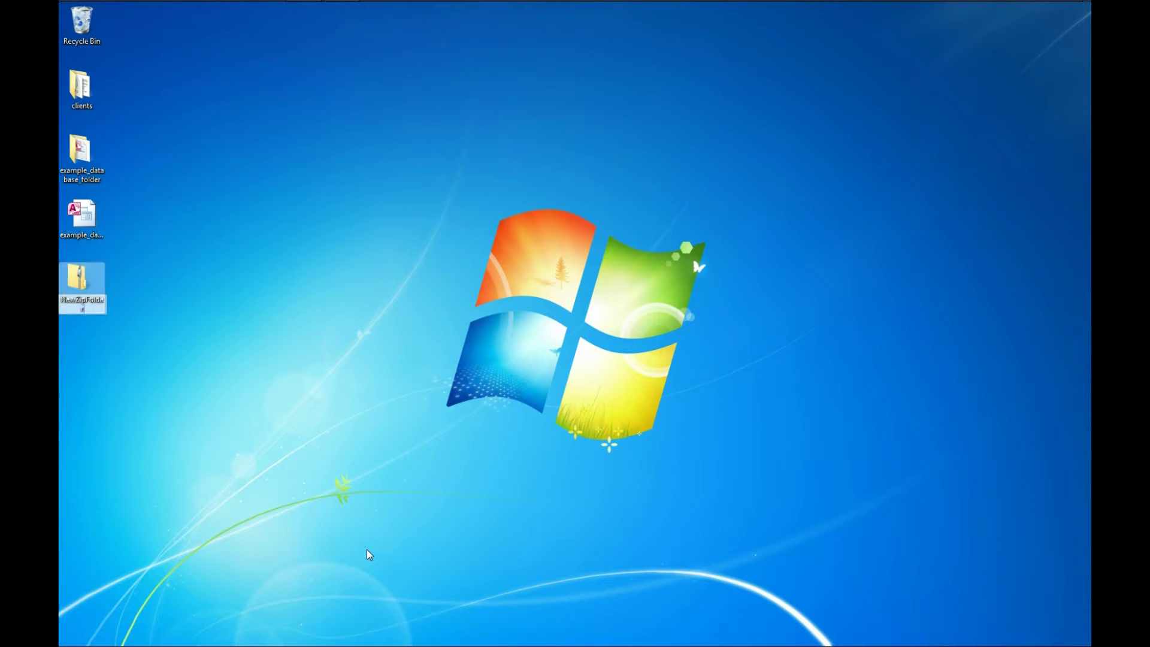
click(339, 455)
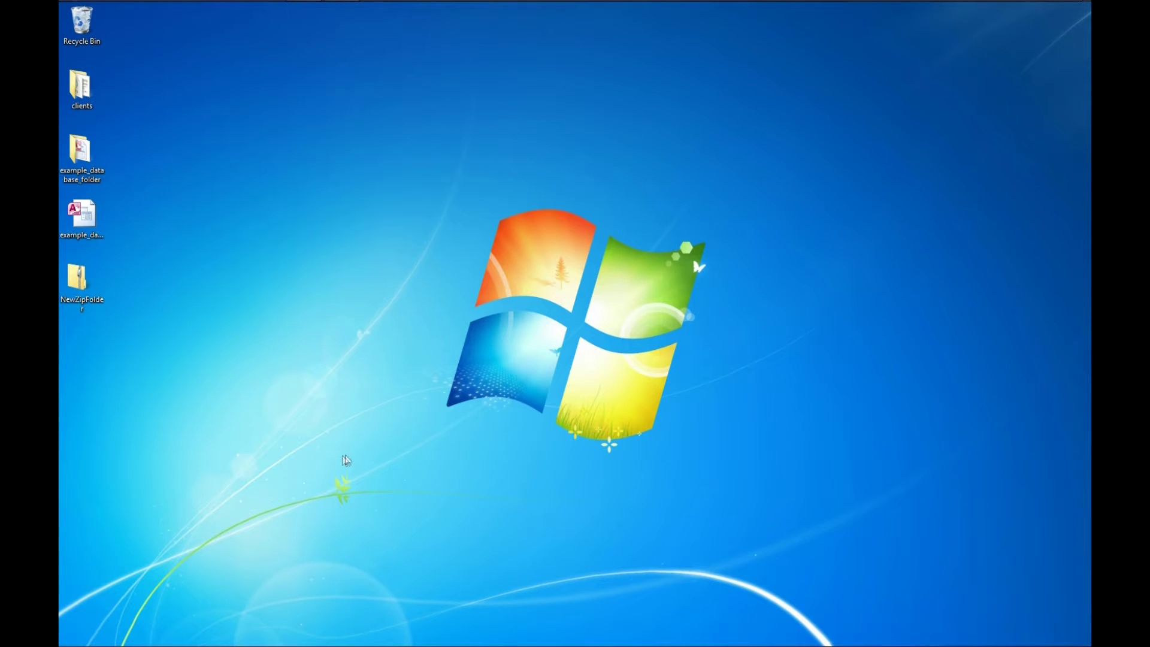
click(79, 280)
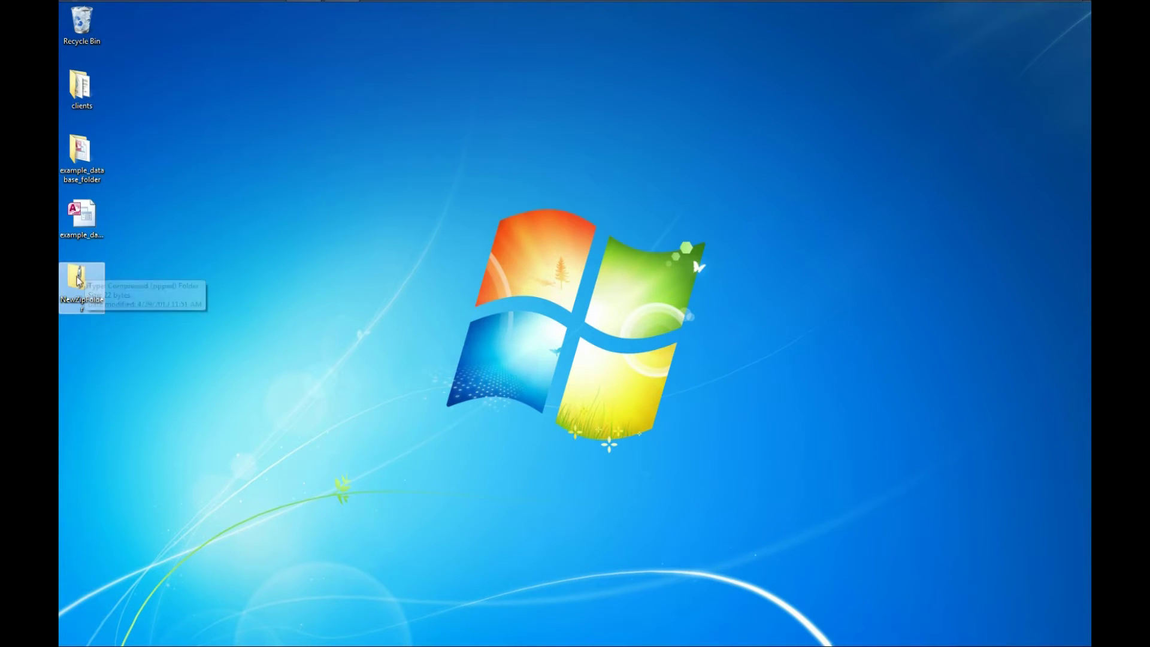
- Confirm NewZipFolder is empty, then drag the example_database file onto it
double_click(80, 280)
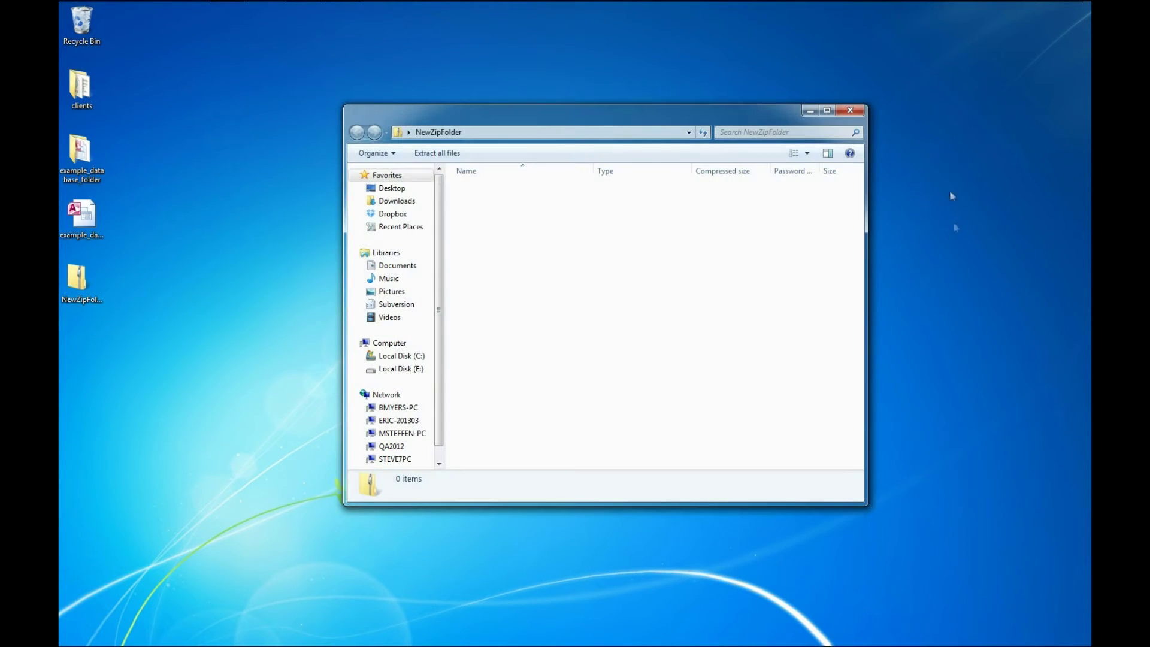
click(850, 110)
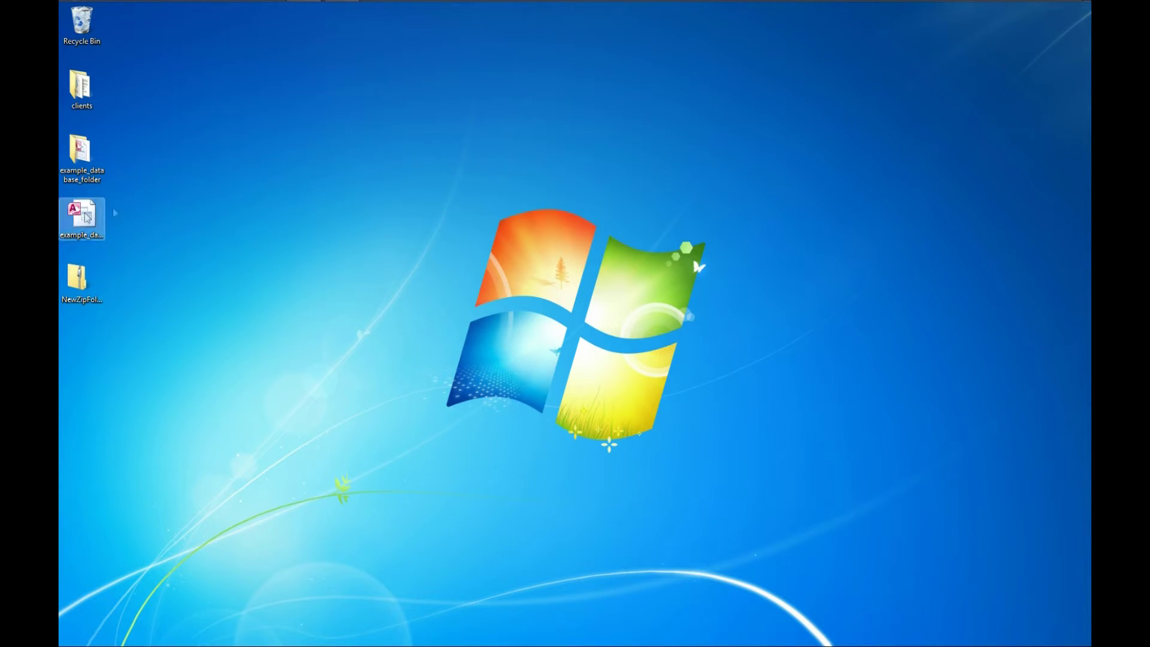
click(84, 215)
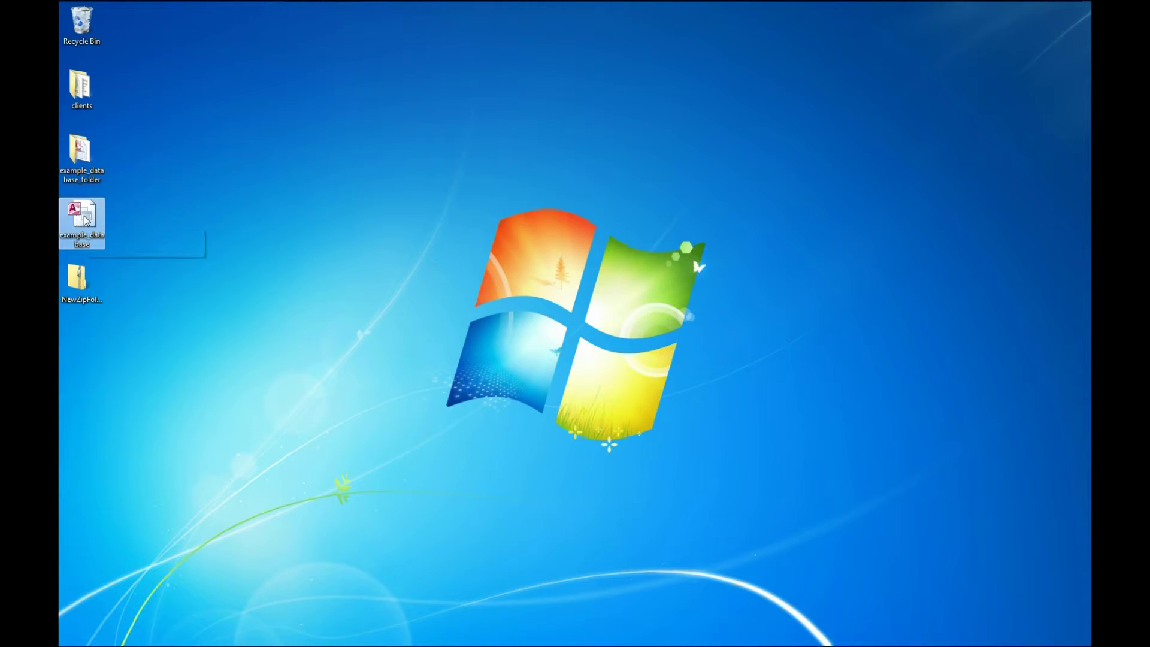
drag(89, 217, 84, 285)
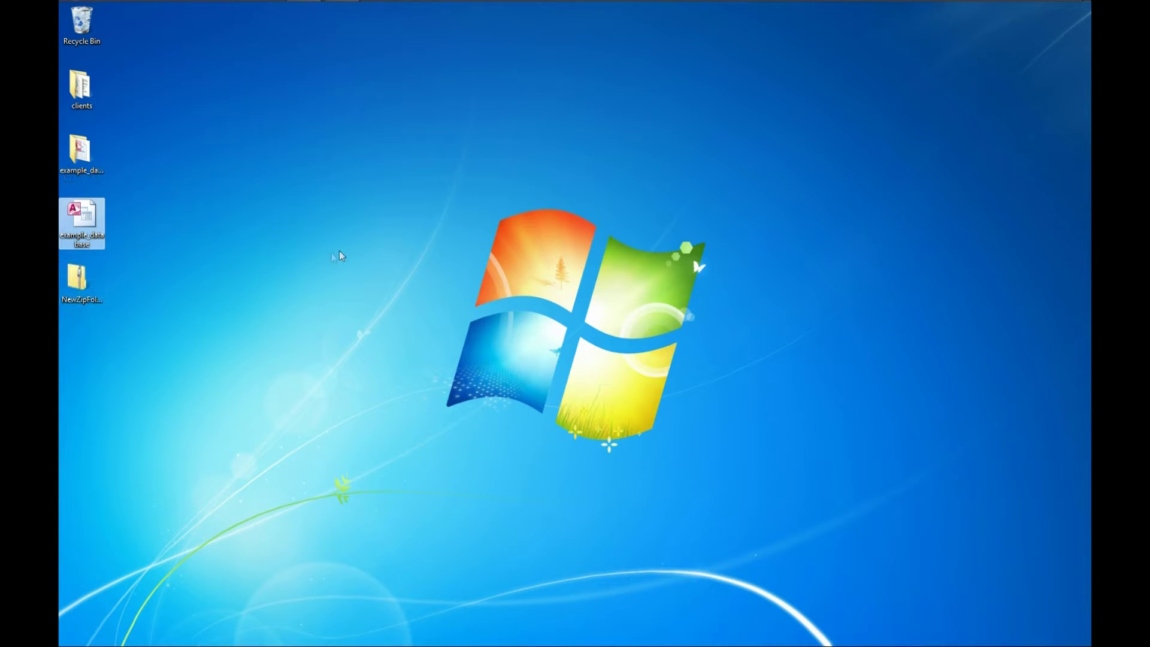
- Check that NewZipFolder now holds the 858 KB example_database copy, then close it
double_click(88, 282)
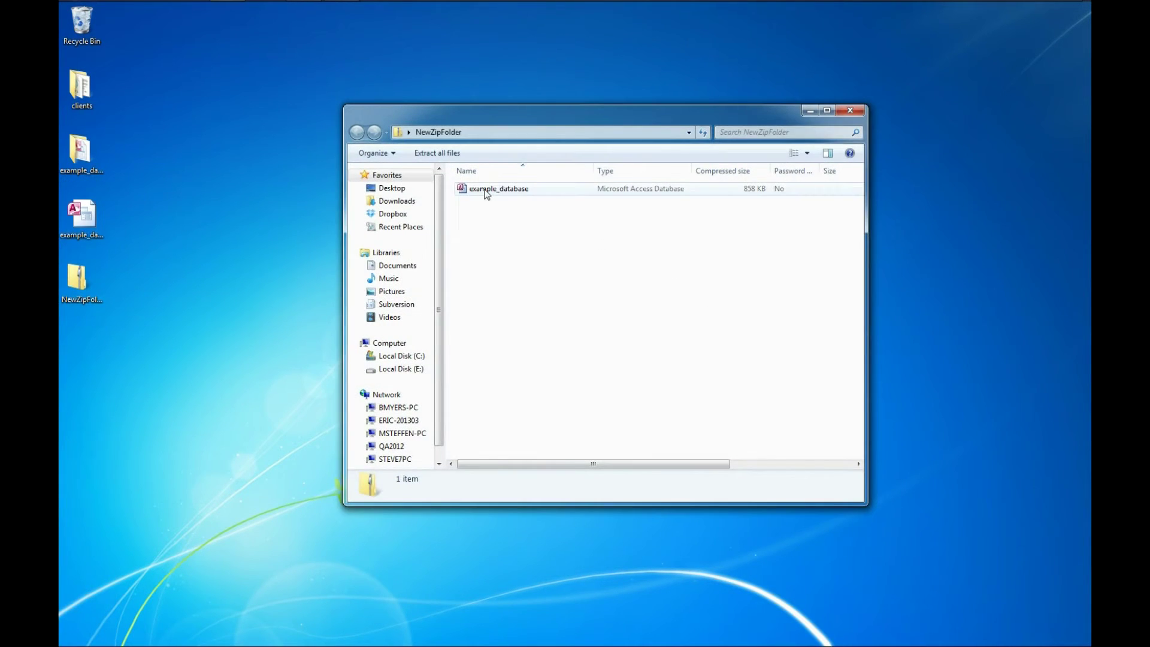
click(852, 110)
click(88, 245)
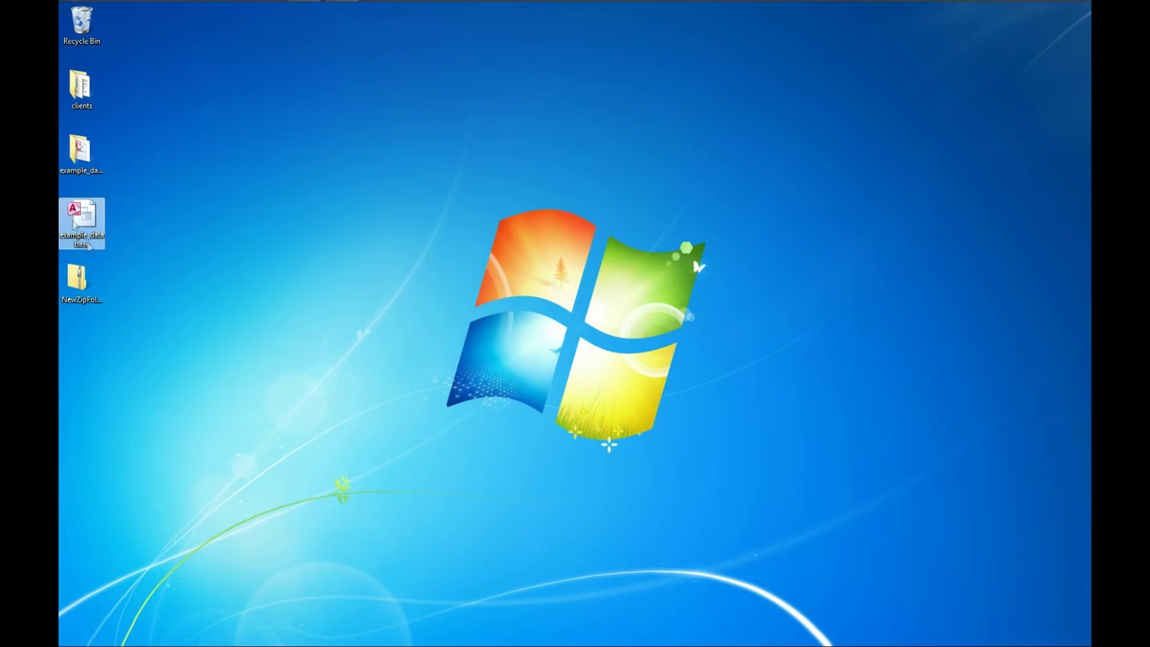
click(77, 280)
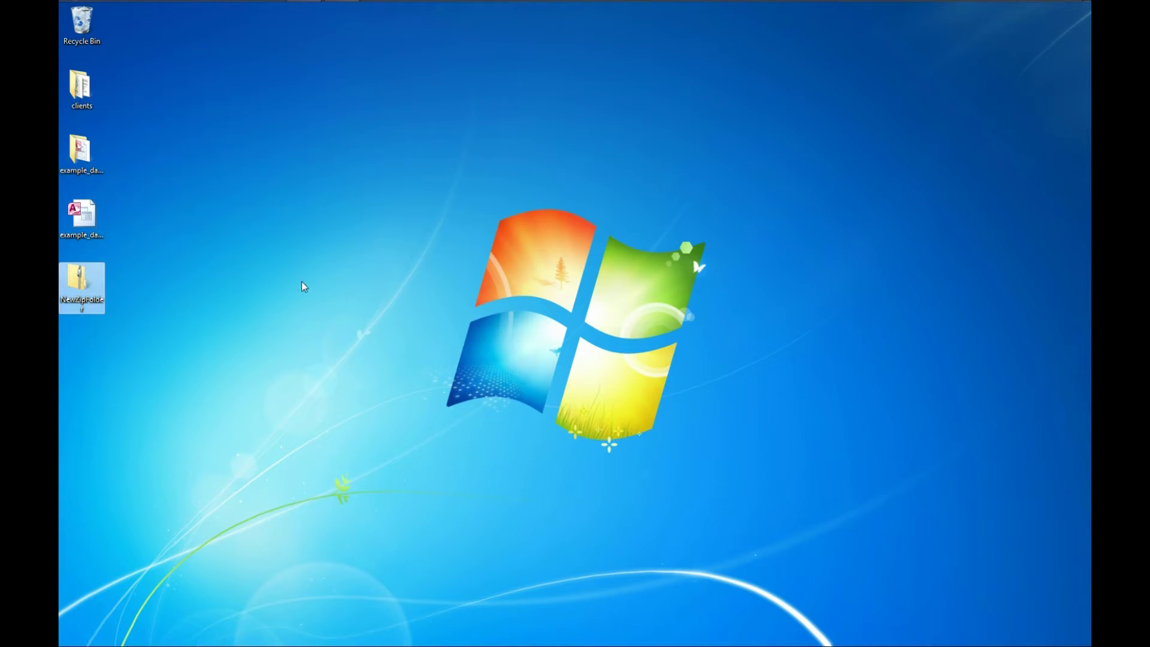
right_click(83, 217)
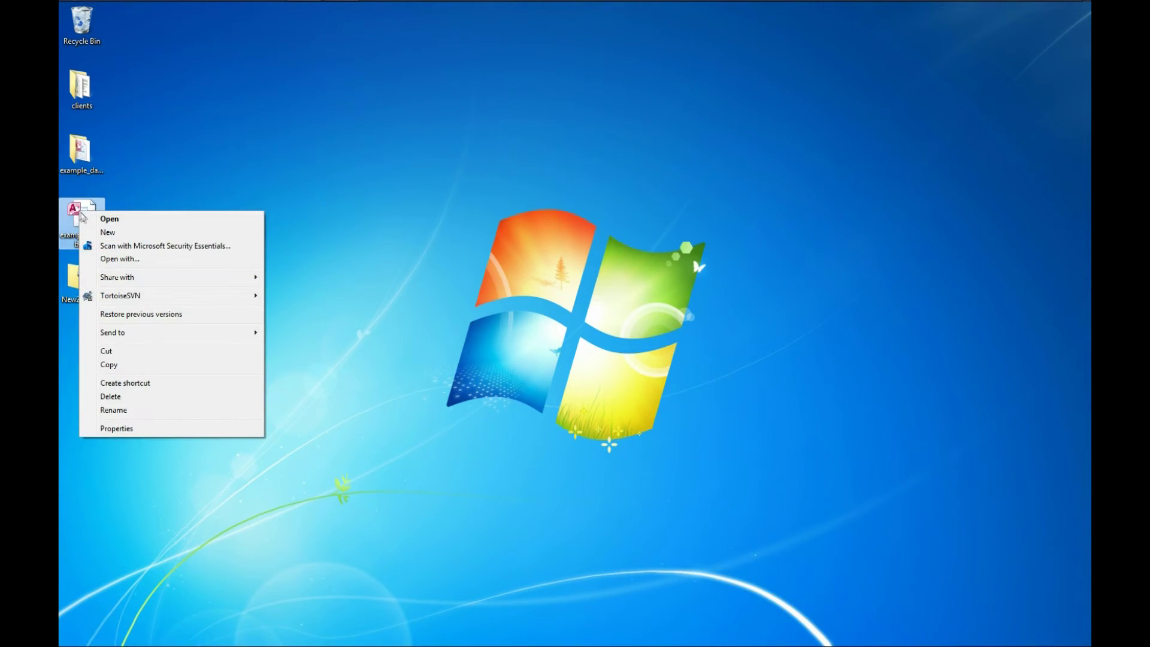
click(130, 428)
drag(258, 214, 669, 142)
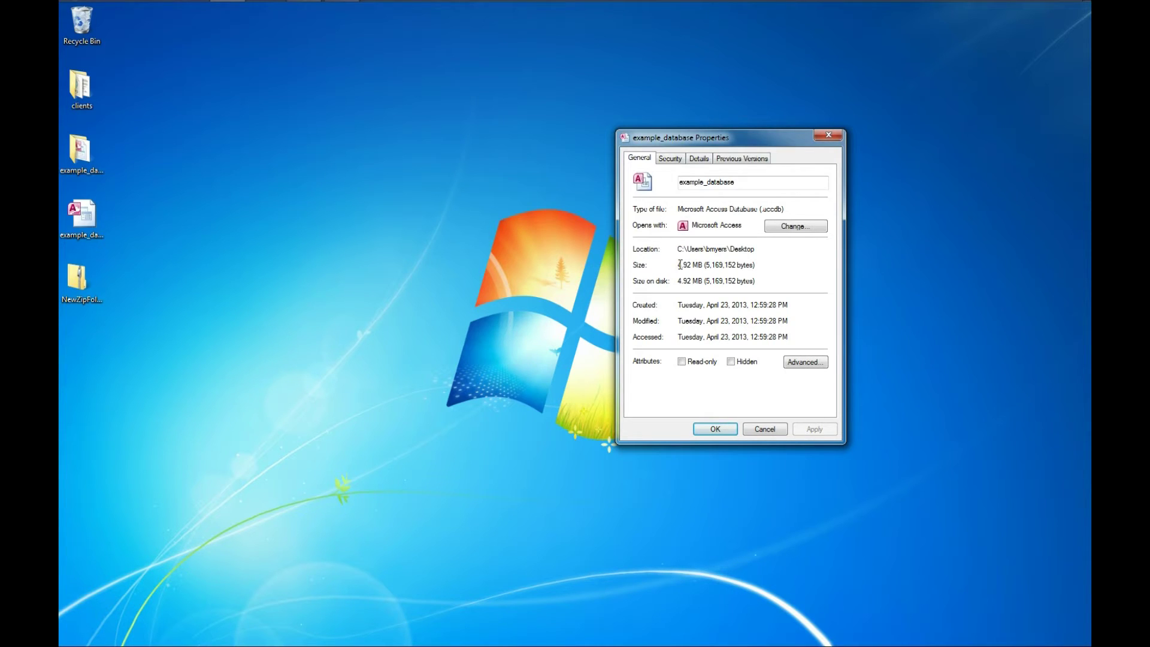
right_click(78, 284)
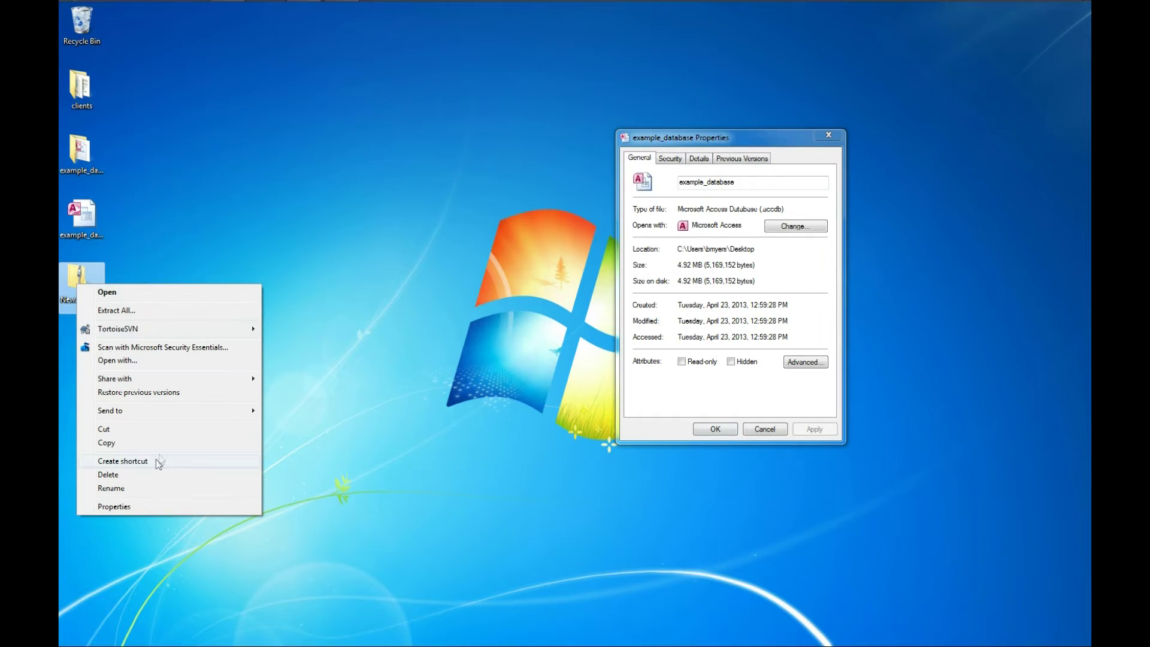
click(154, 506)
drag(203, 292, 477, 138)
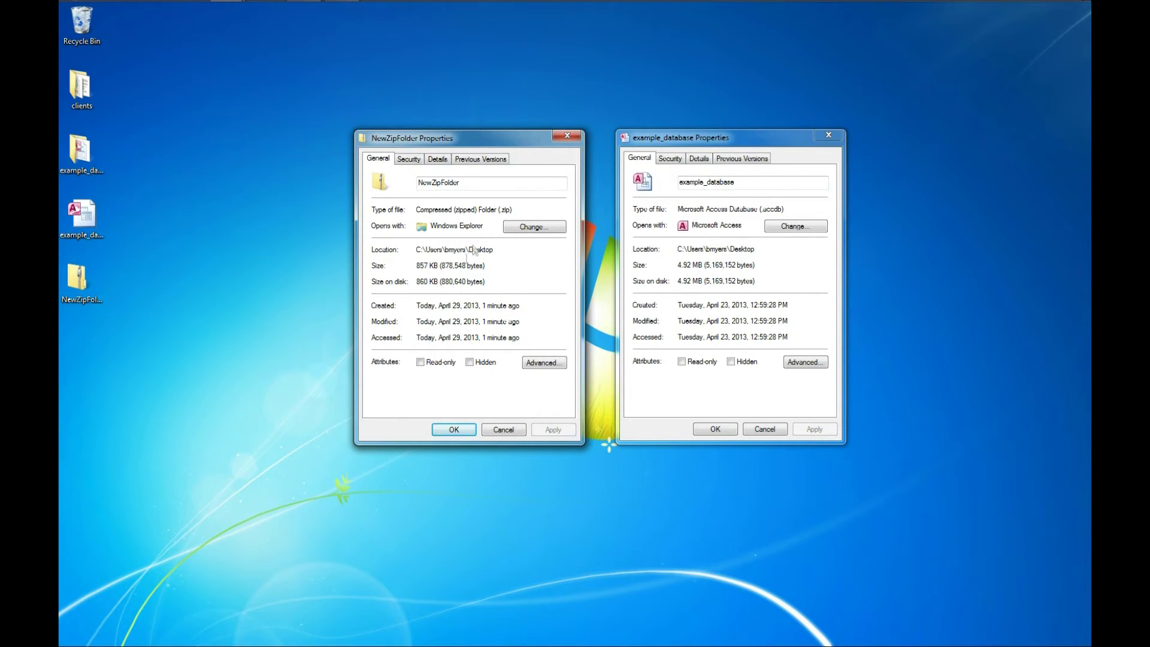
click(564, 135)
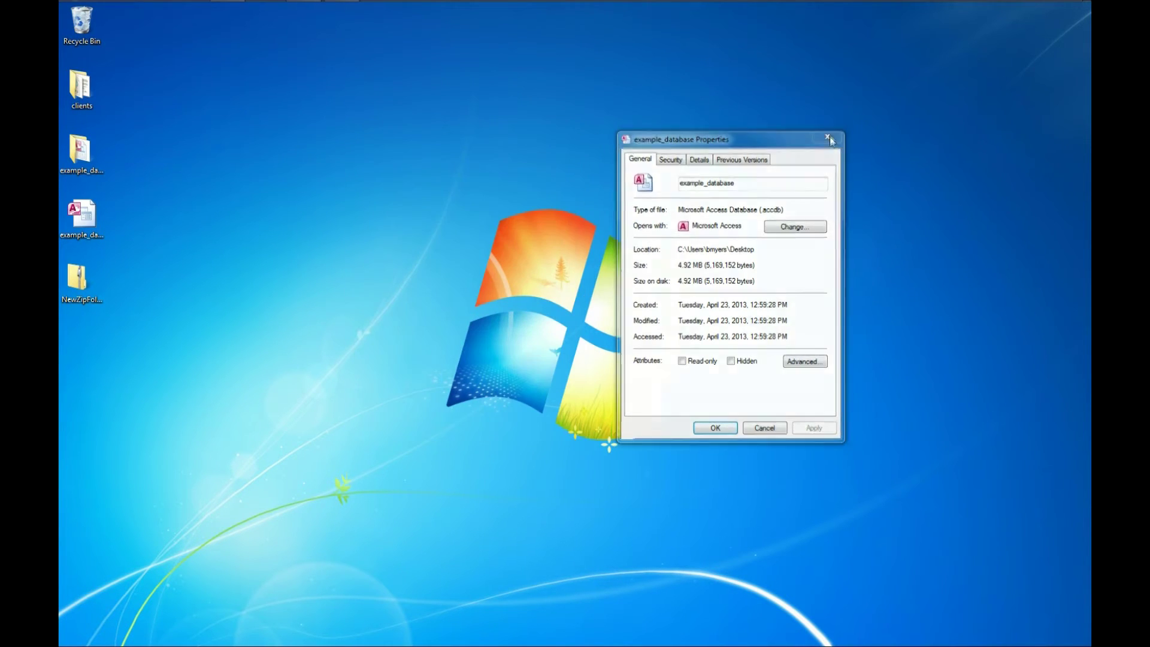
click(828, 135)
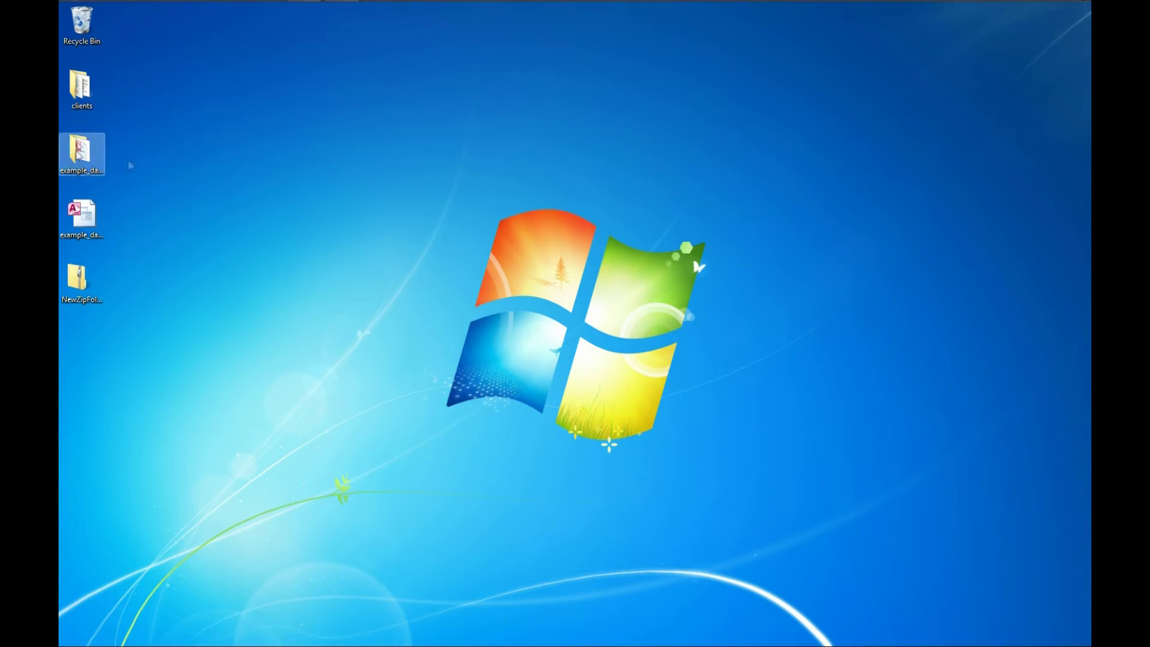
- Drag example_database_folder onto NewZipFolder, then open the zip showing both items
click(82, 153)
key(Return)
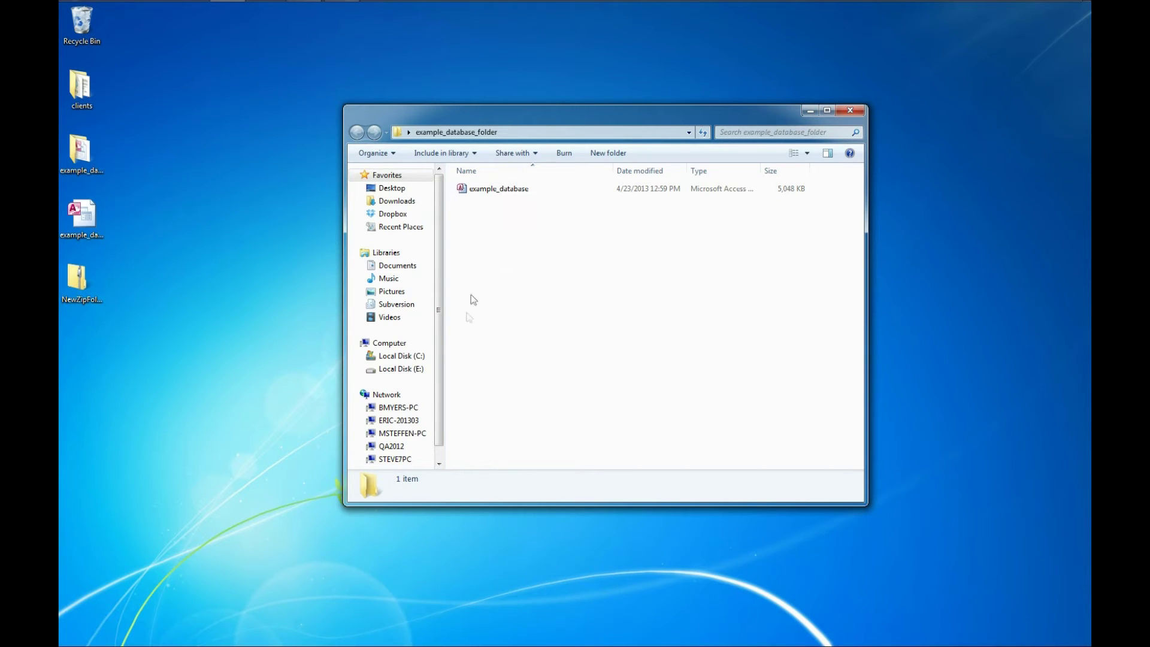
click(850, 110)
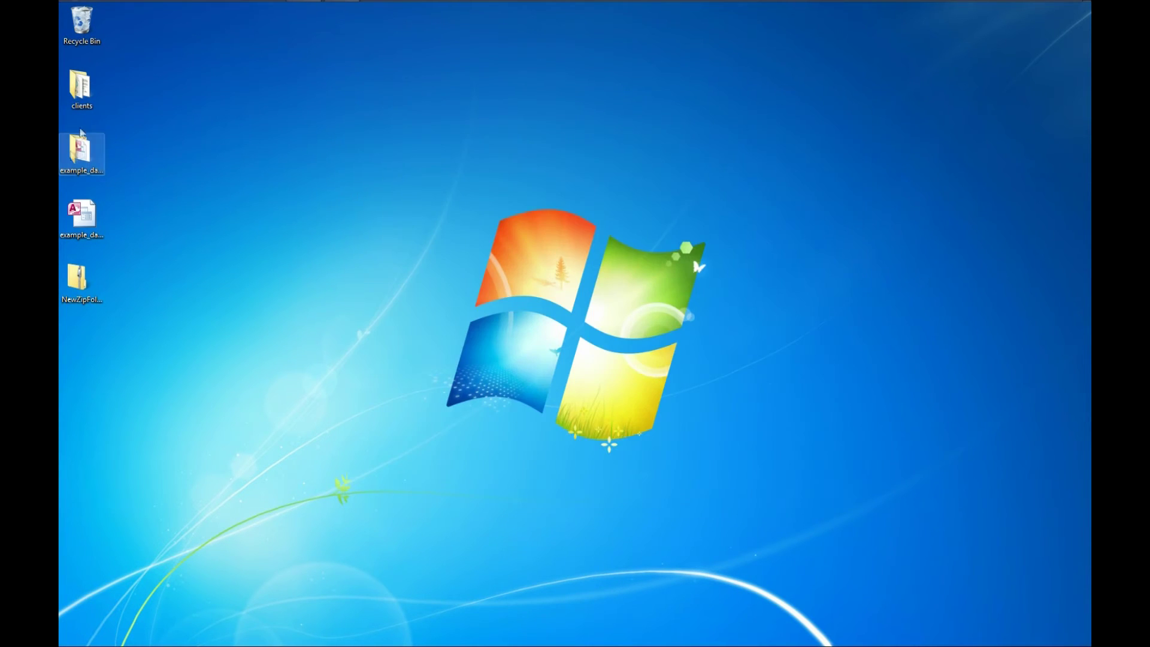
click(79, 147)
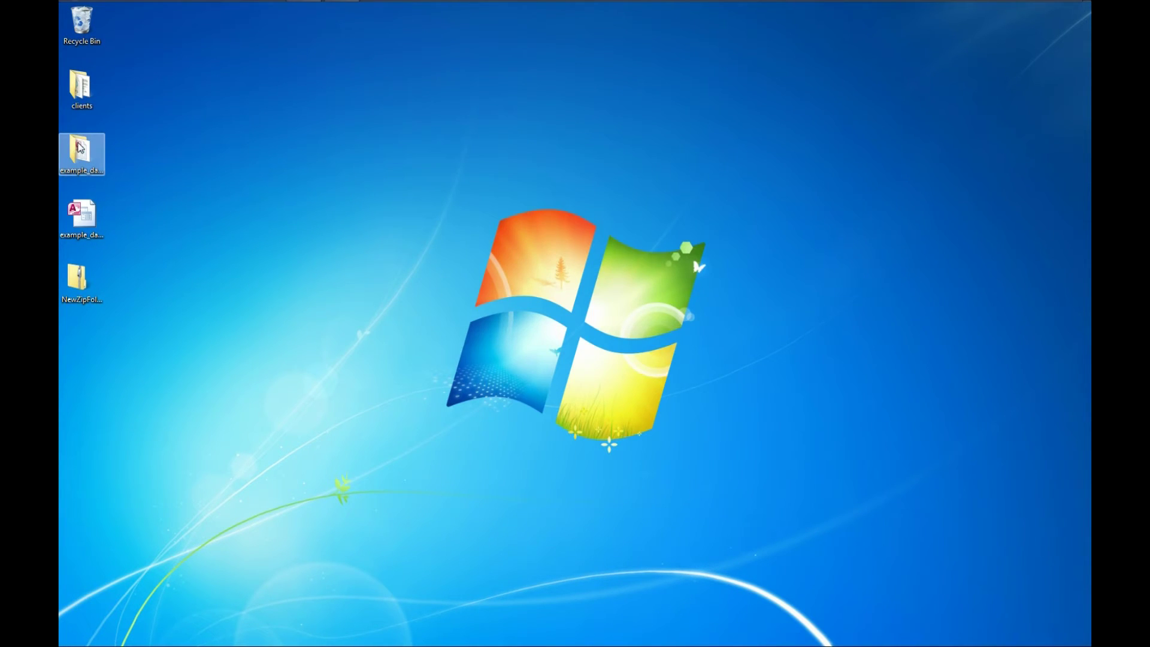
drag(79, 147, 76, 275)
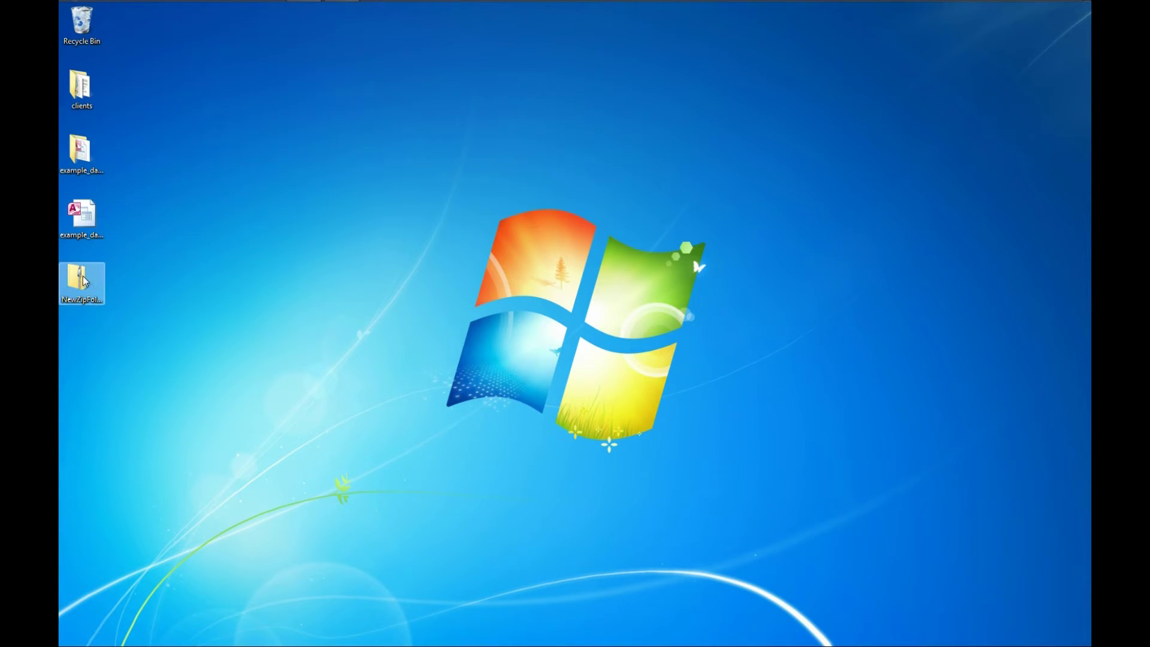
double_click(84, 281)
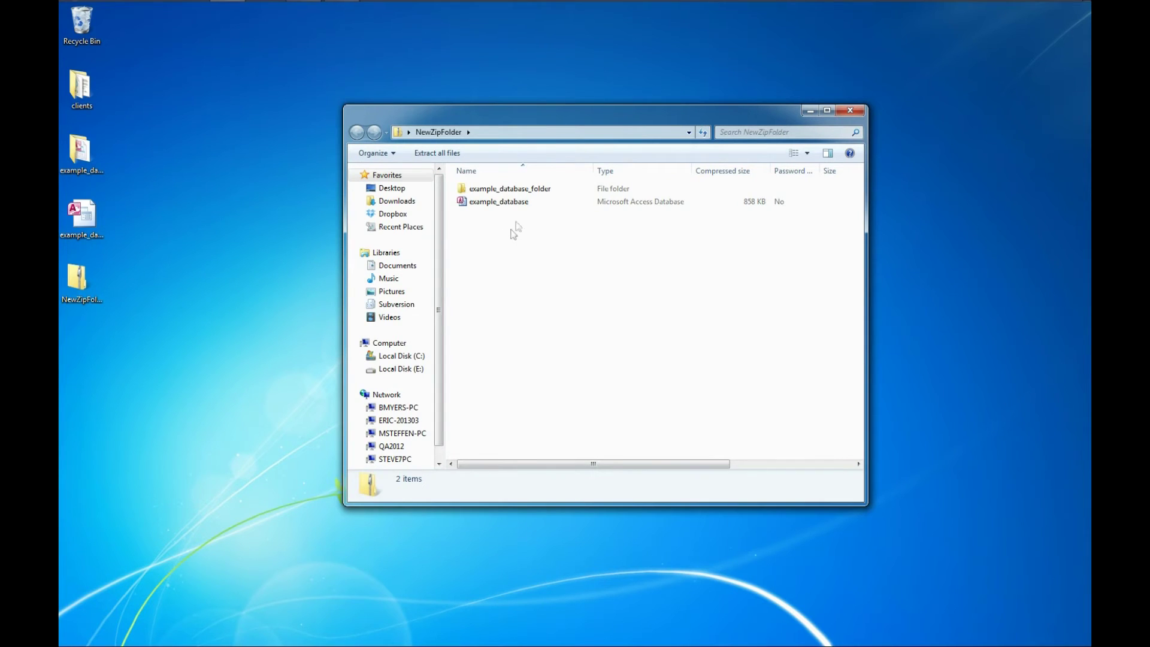
double_click(525, 191)
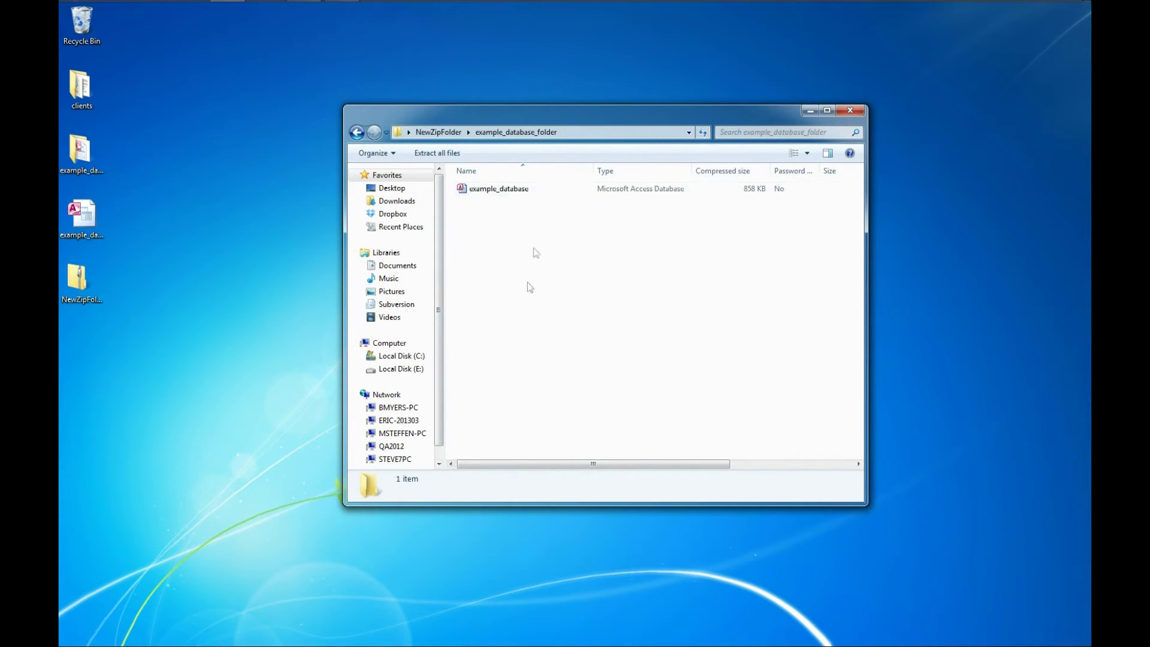
click(850, 111)
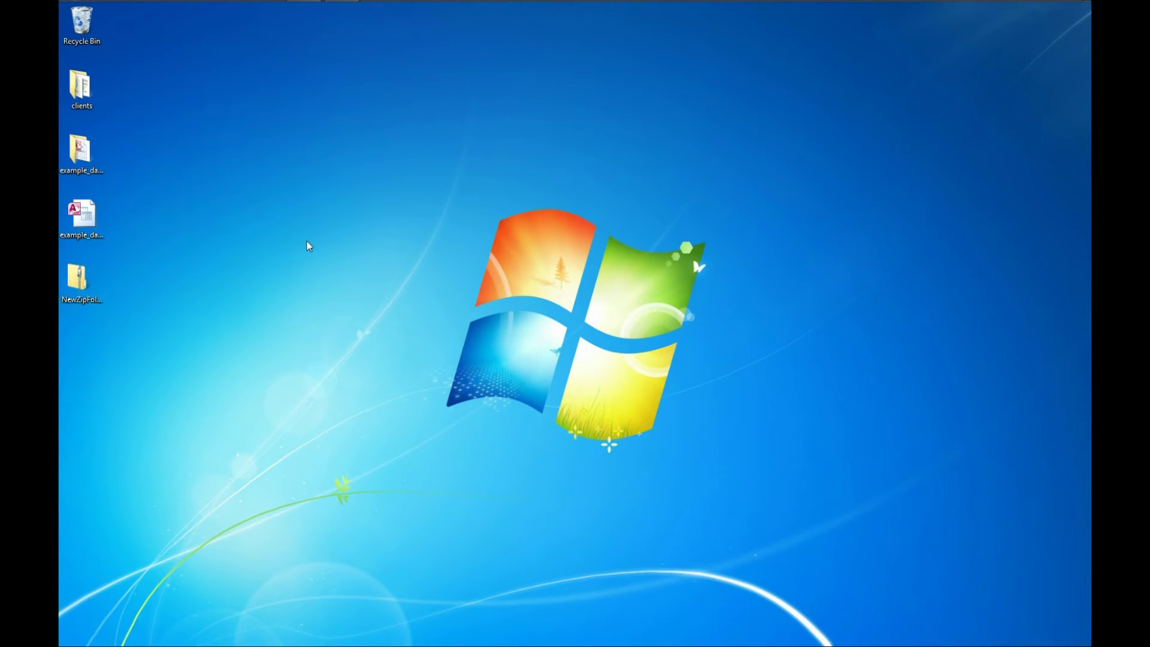
double_click(78, 284)
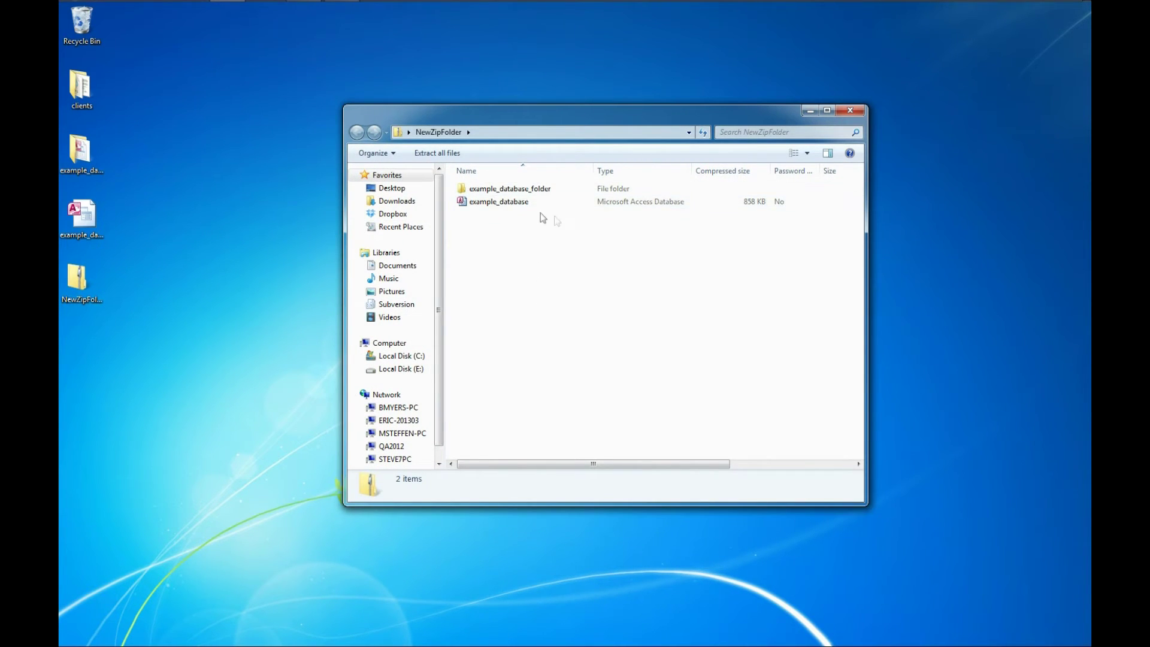
drag(579, 109, 616, 79)
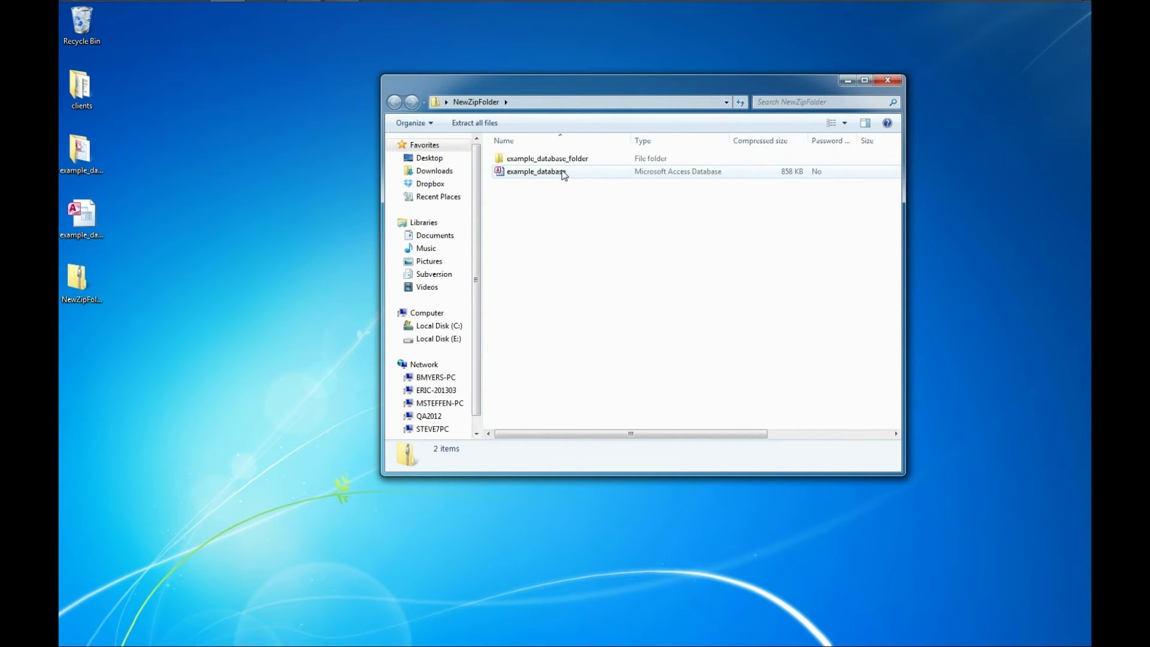
drag(562, 173, 259, 235)
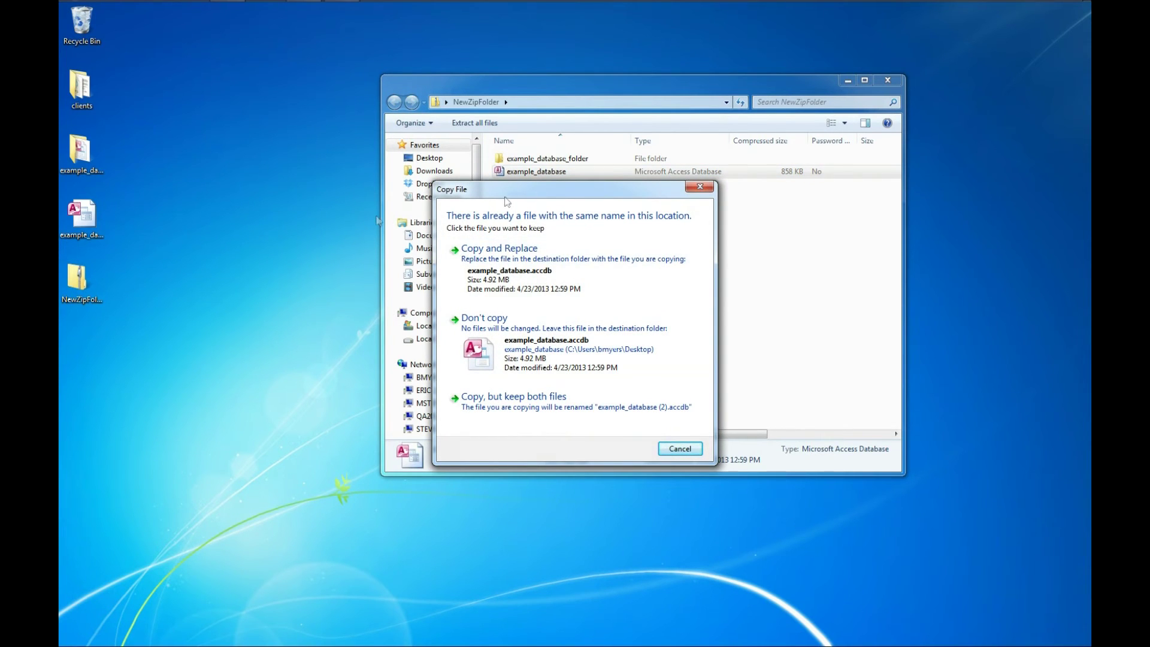
click(484, 318)
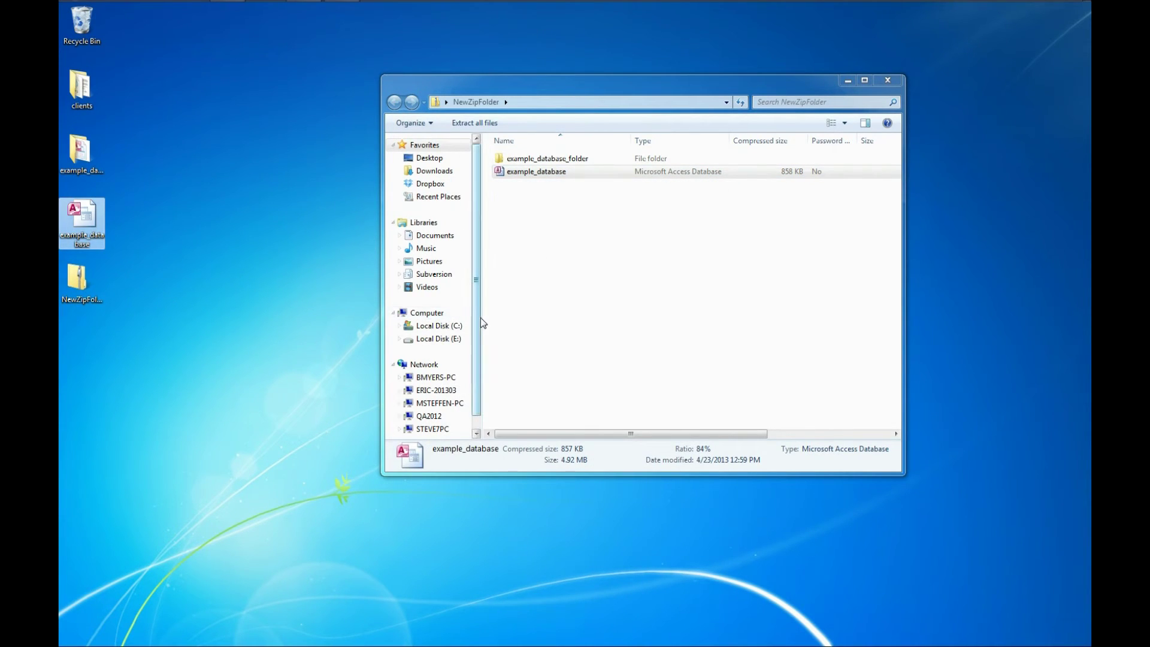
key(alt+Tab)
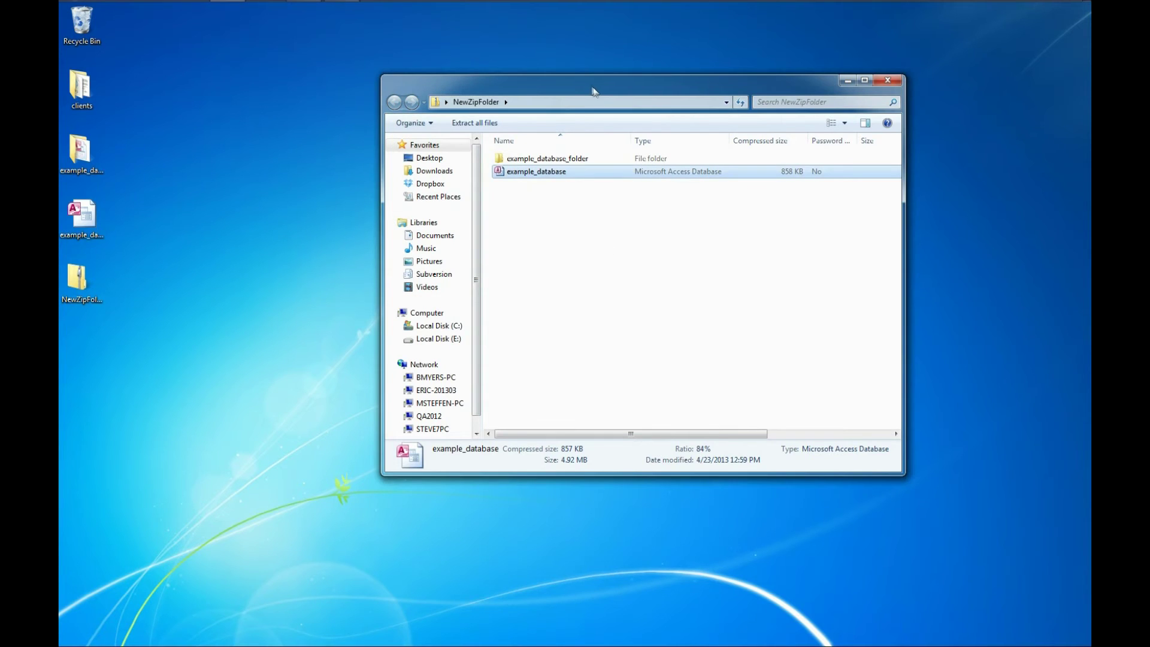
drag(593, 91, 706, 250)
click(546, 189)
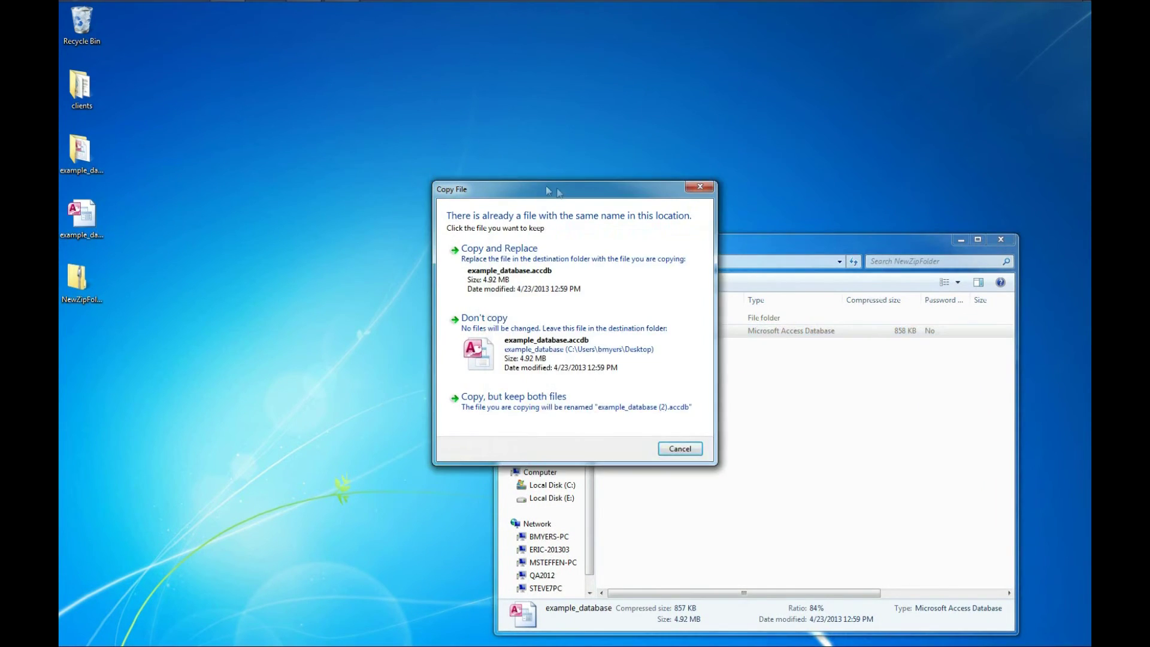
drag(546, 189, 324, 120)
click(263, 248)
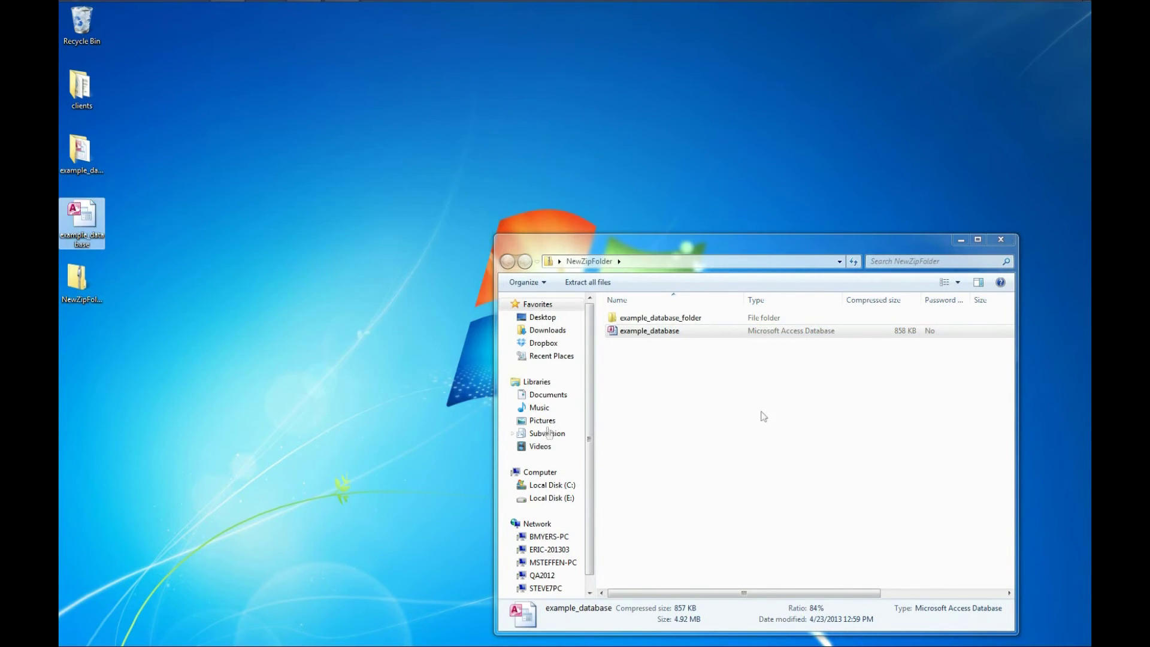
drag(750, 238, 623, 133)
click(553, 214)
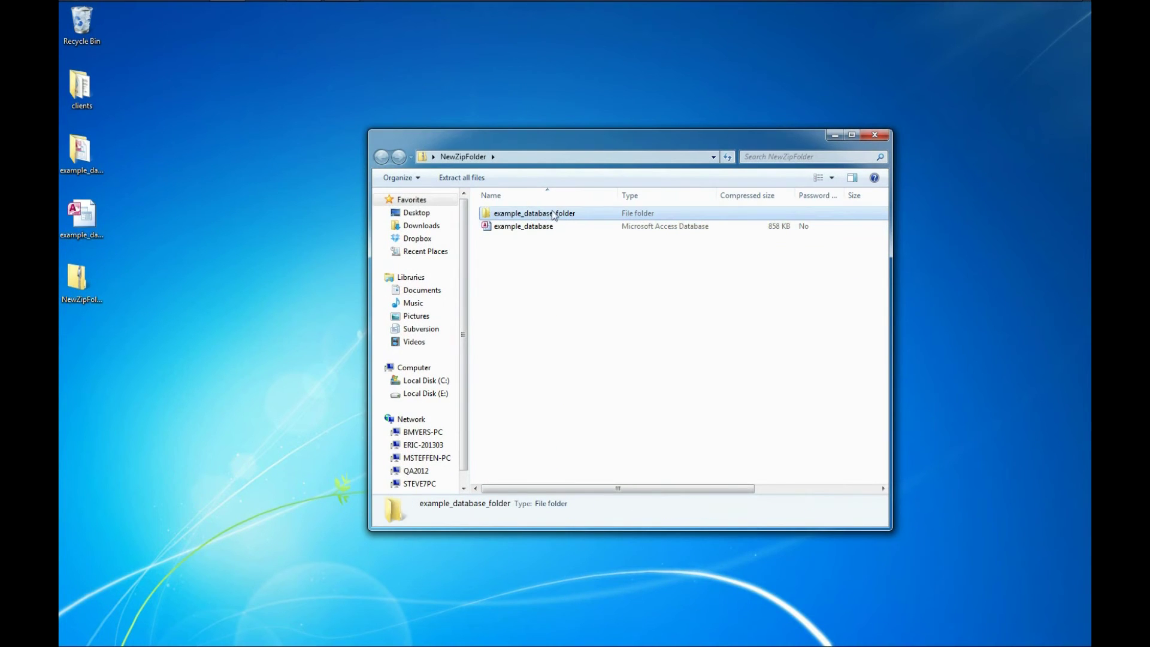
drag(552, 215, 239, 379)
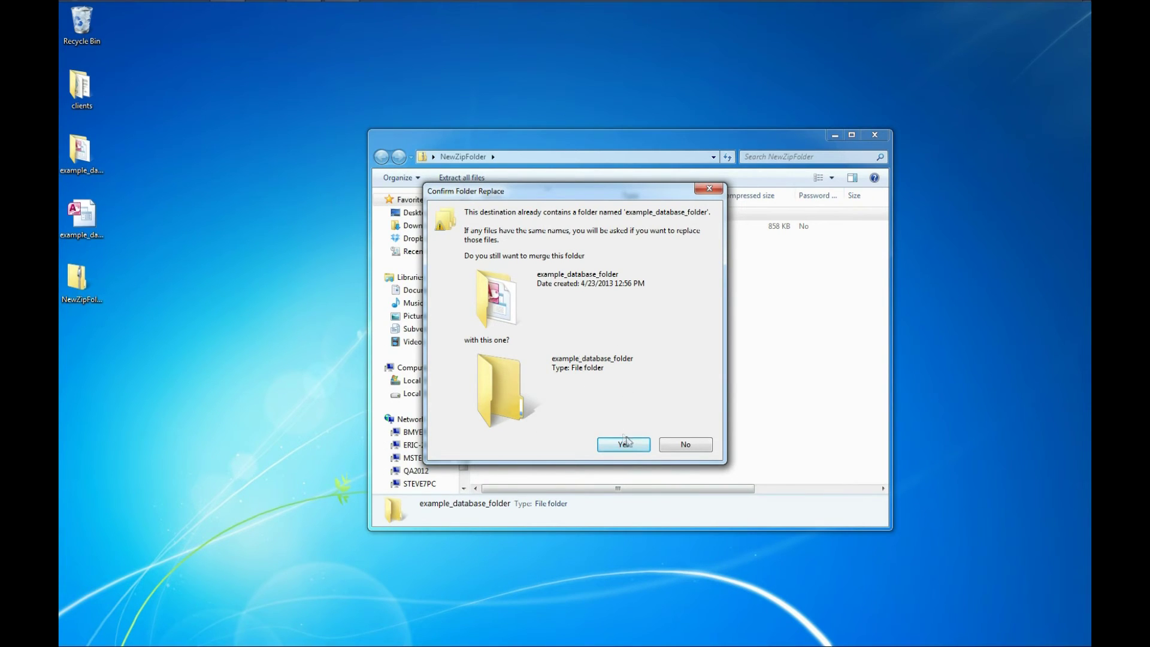
click(689, 443)
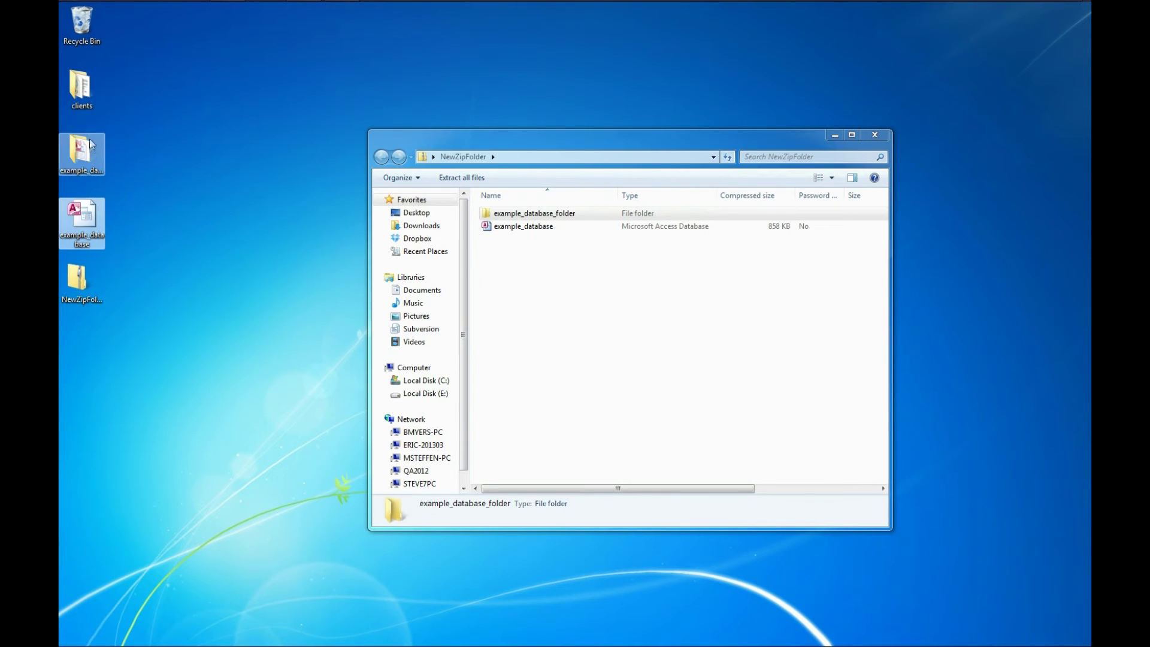
- Create an empty desktop folder with the default name New folder
right_click(100, 364)
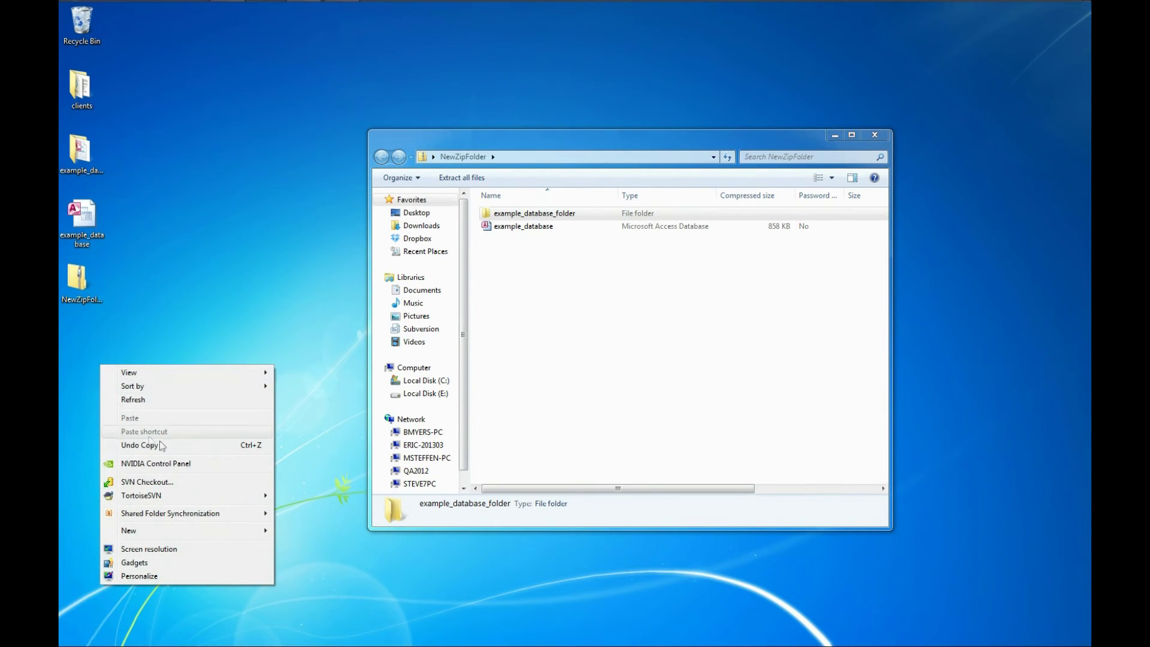
mouse_move(173, 530)
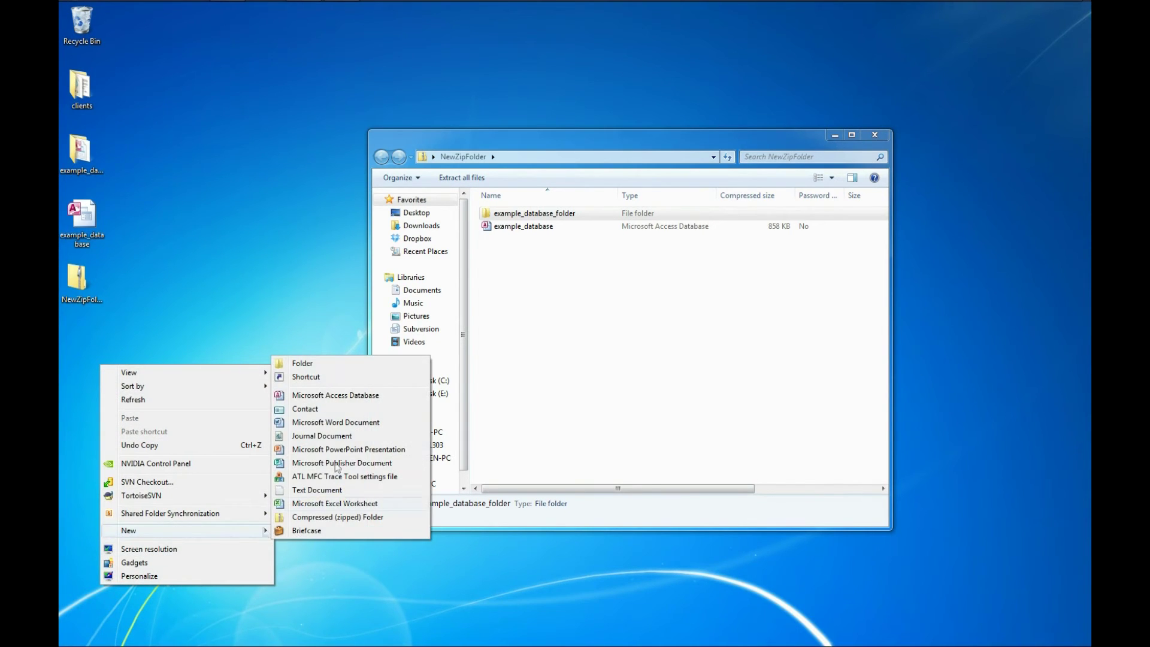
click(336, 363)
key(Return)
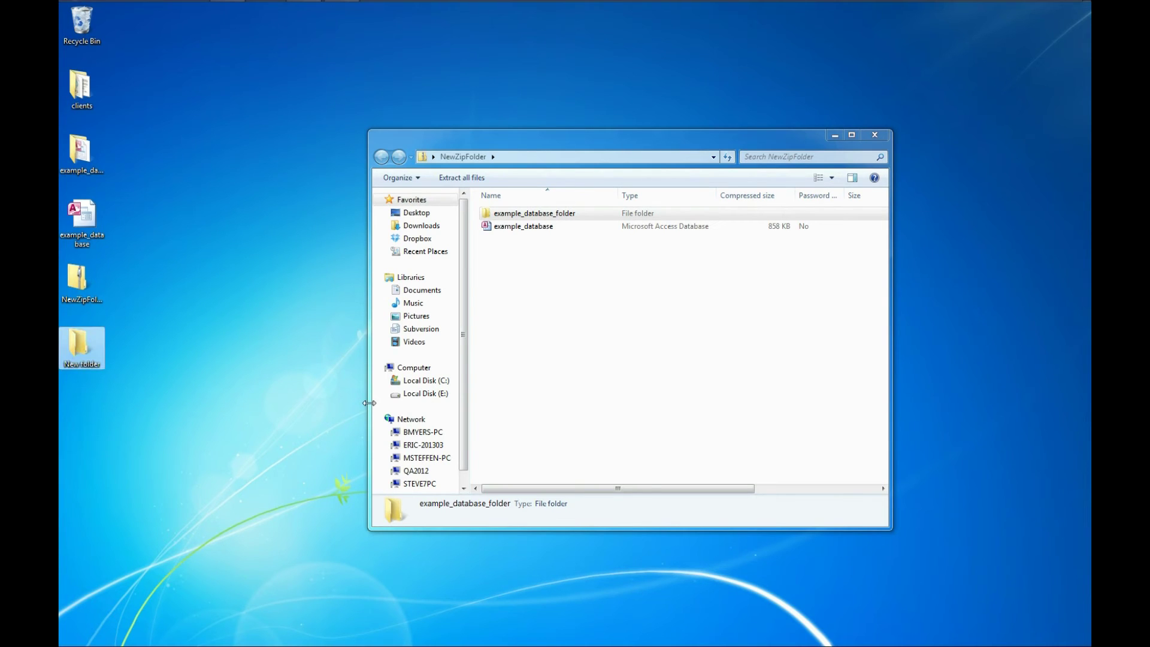
- Drag example_database and example_database_folder from the zip into New folder
click(518, 231)
drag(524, 226, 81, 352)
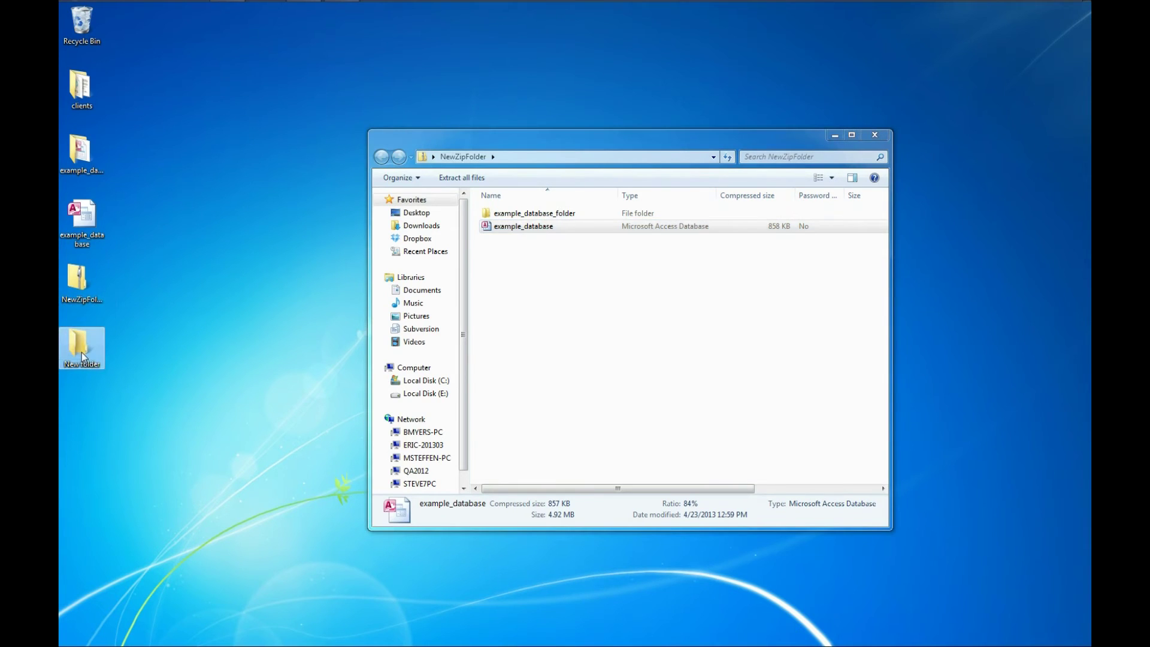
click(574, 215)
drag(576, 210, 93, 348)
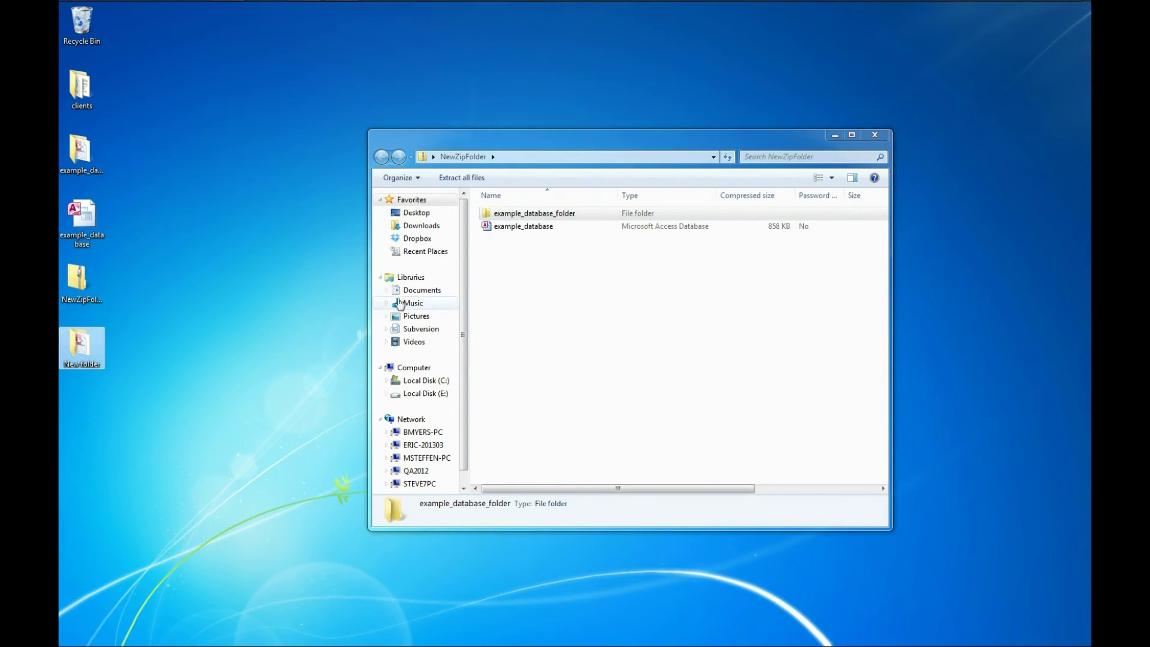
- Verify New folder's contents, then close the zip and New folder windows
double_click(82, 343)
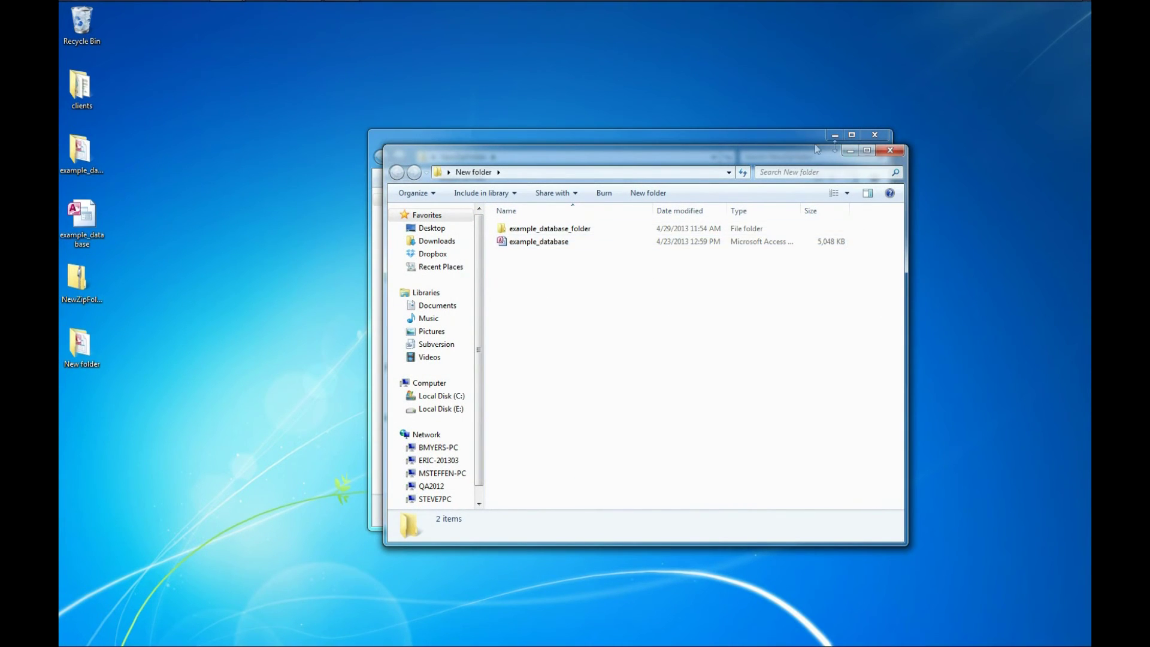
click(791, 134)
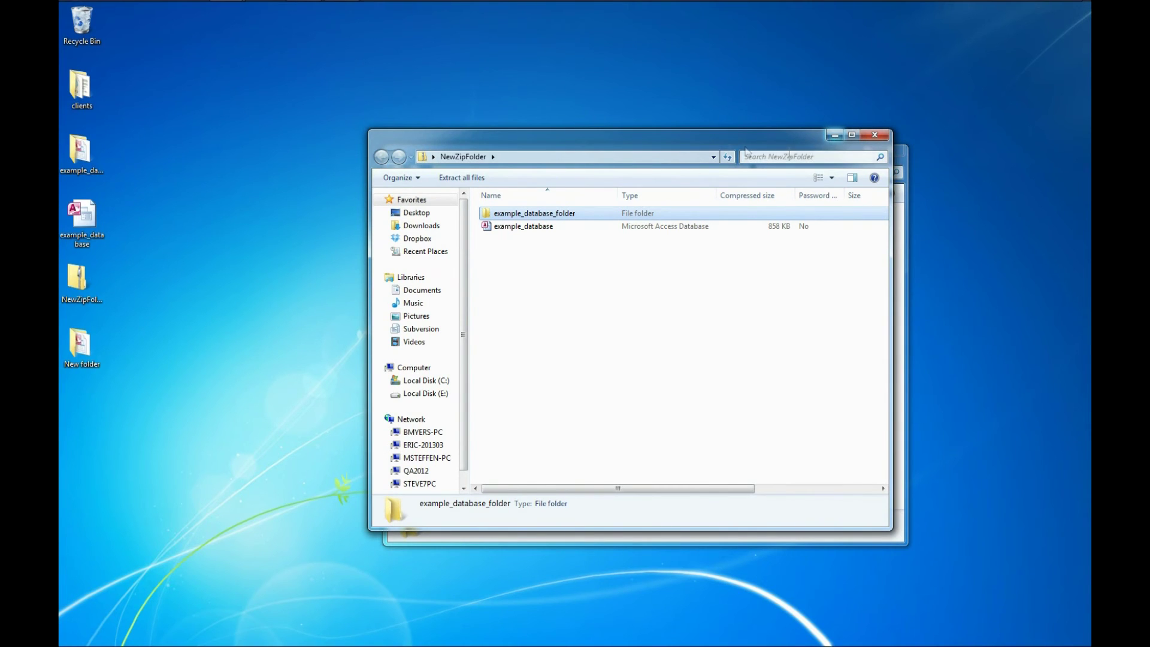
click(874, 135)
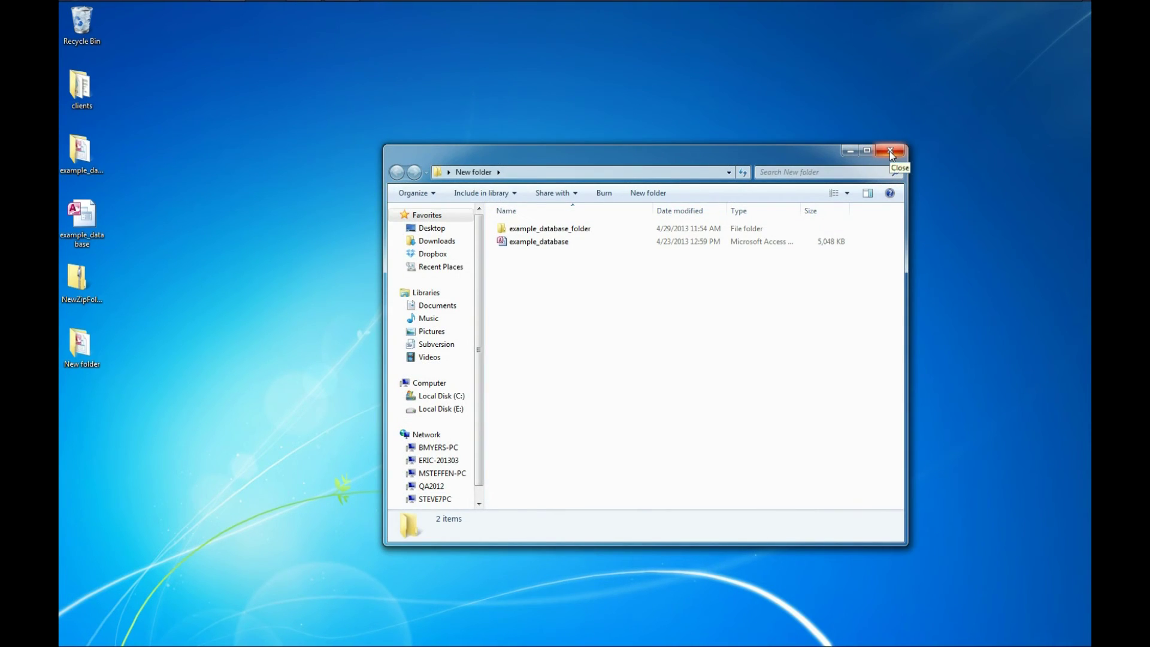
click(891, 151)
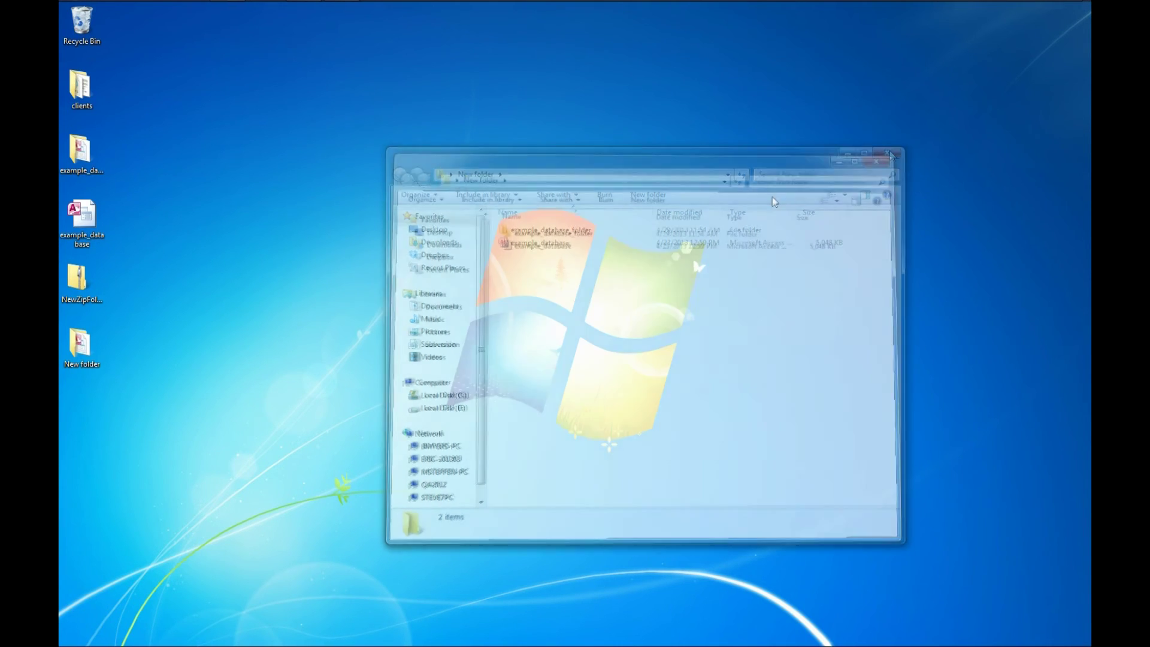
click(76, 279)
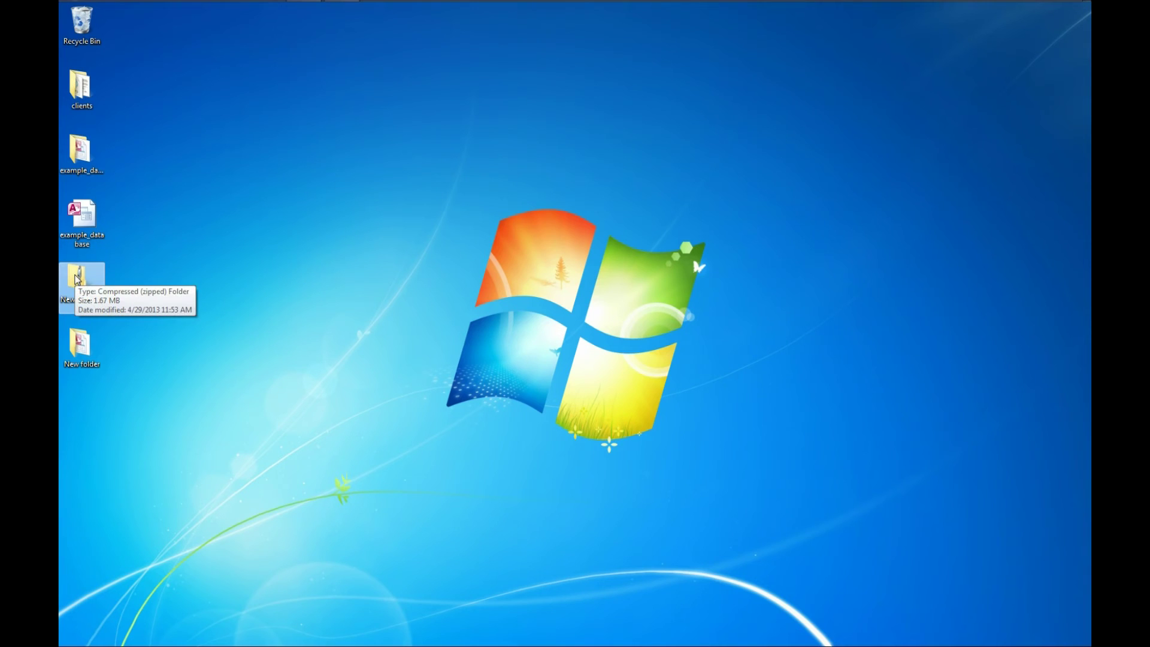
- Extract all of NewZipFolder to the Desktop\NewZipFolder destination
right_click(76, 278)
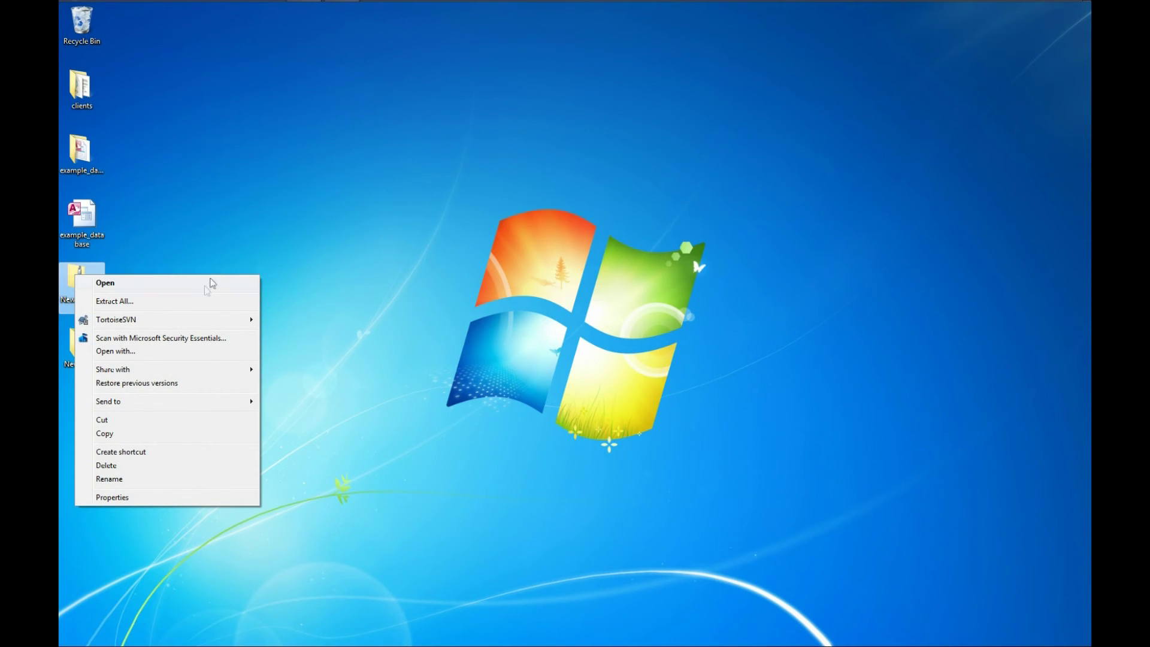
click(135, 303)
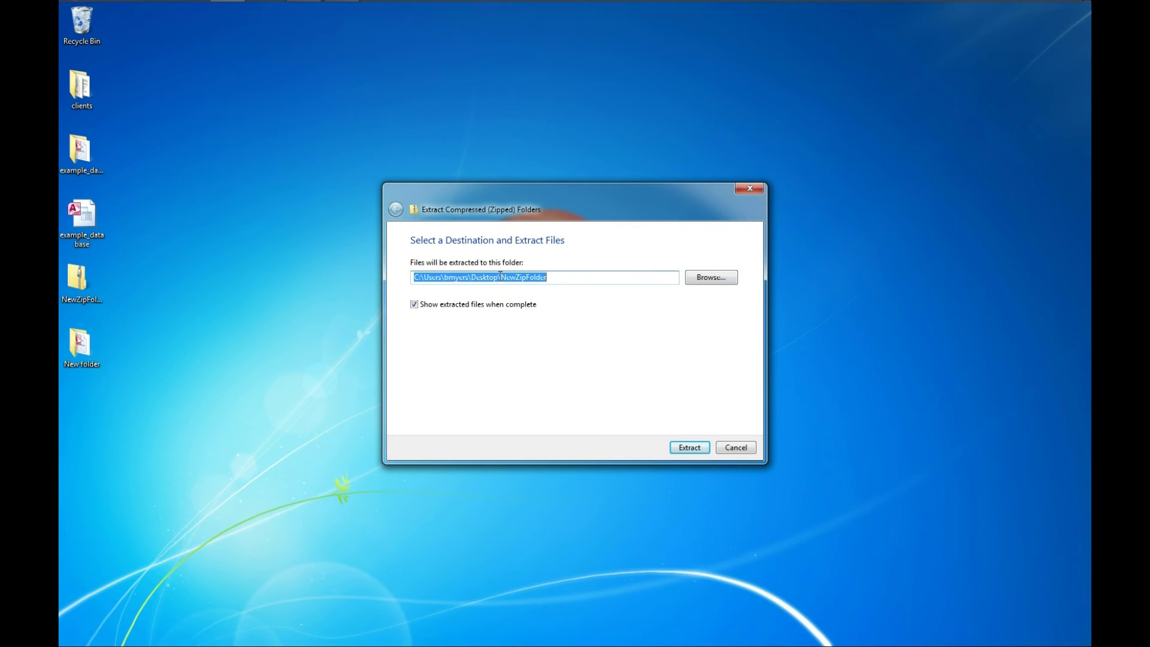
drag(499, 277, 561, 277)
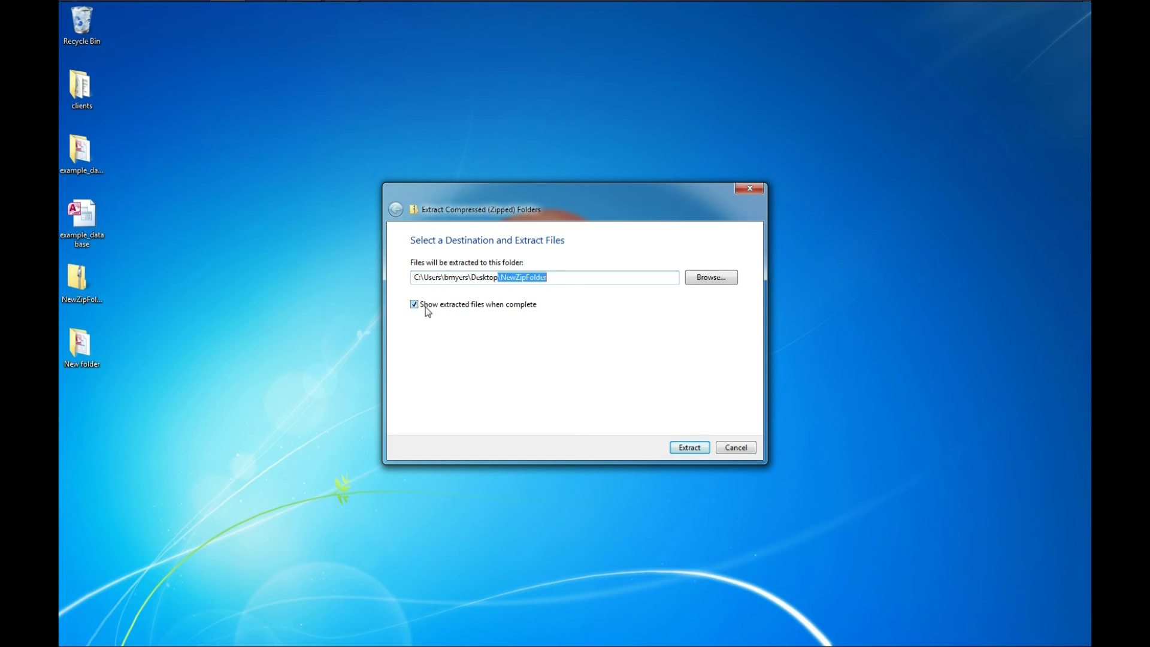
click(692, 449)
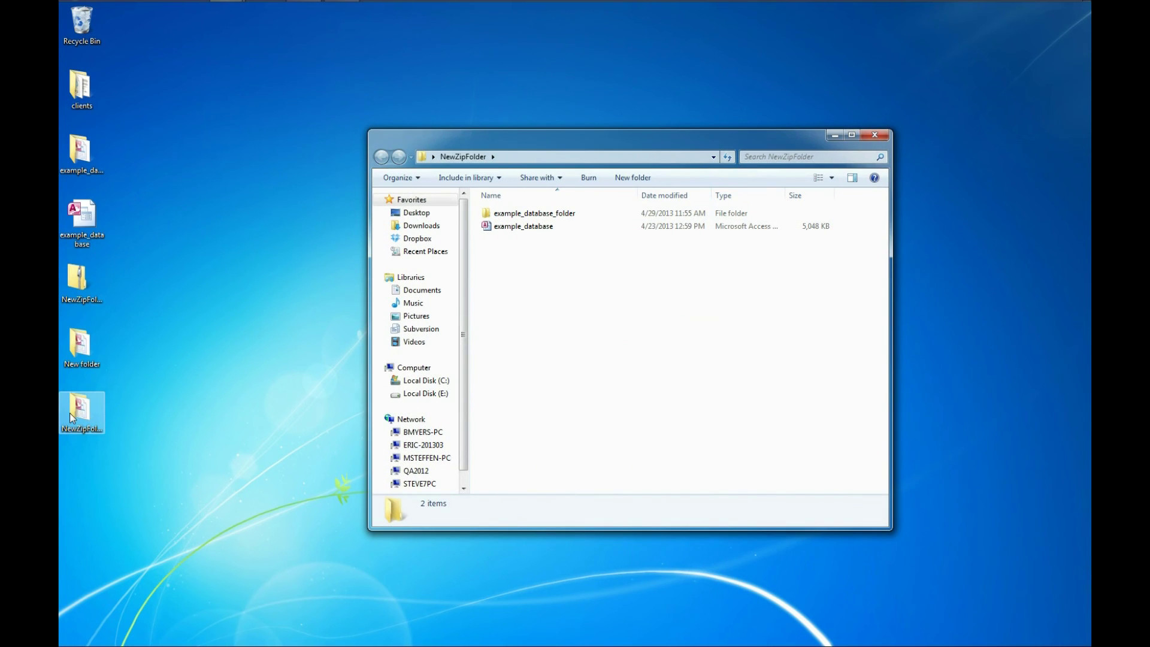
- Open the extracted example_database_folder, then close the window
click(78, 430)
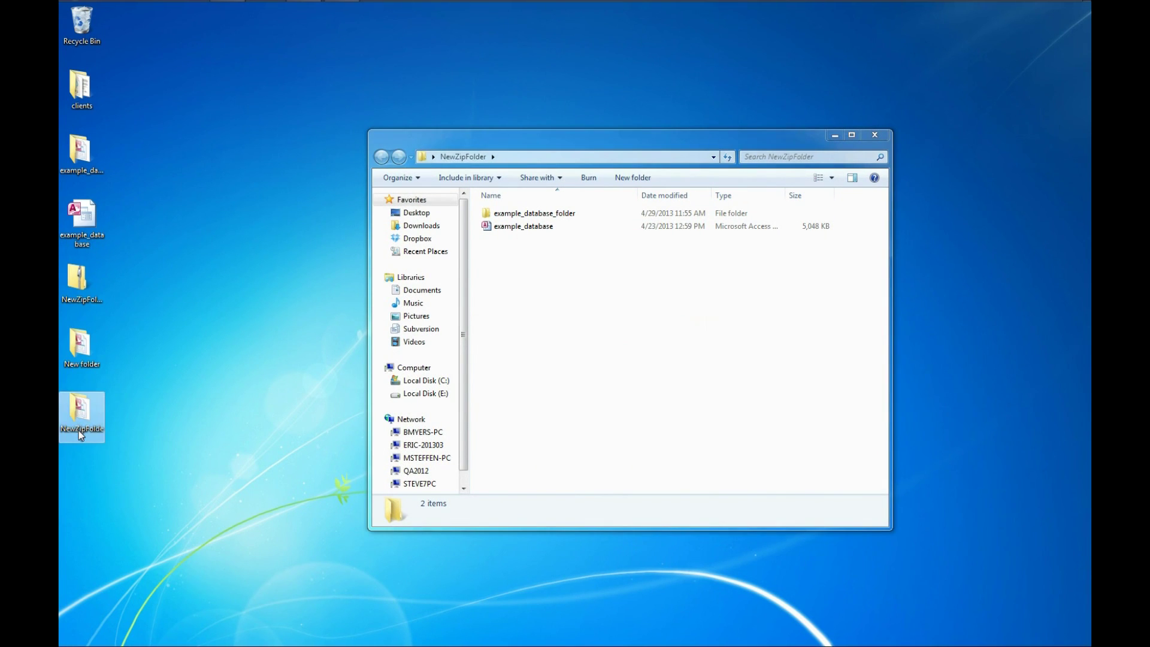
click(517, 214)
double_click(516, 217)
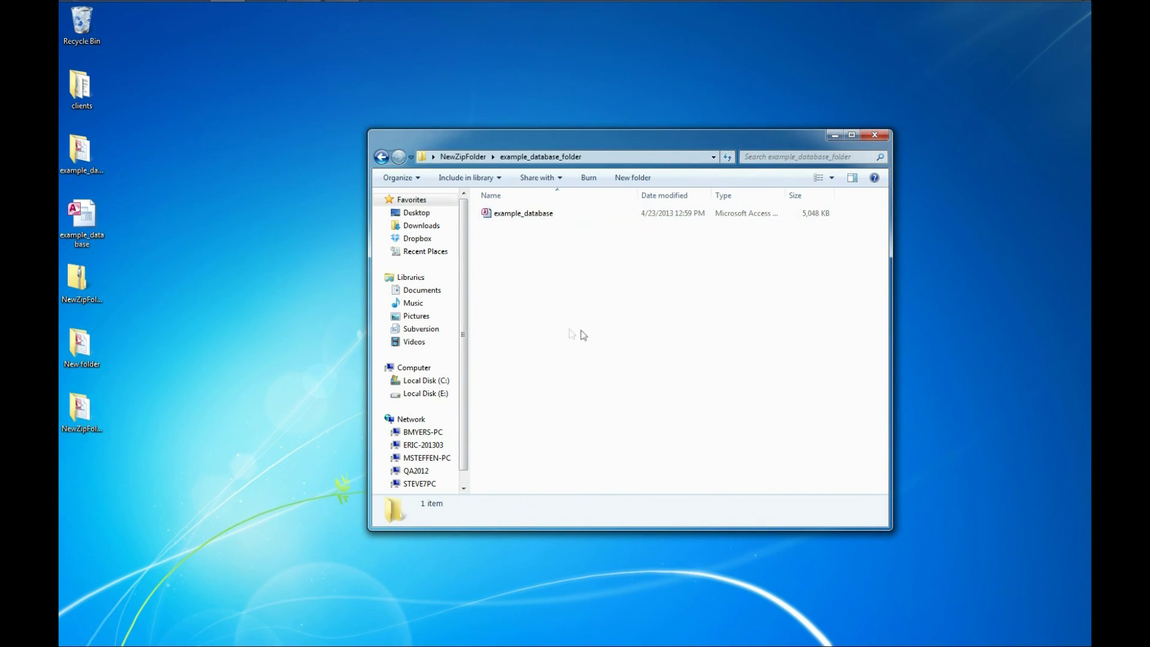
click(875, 135)
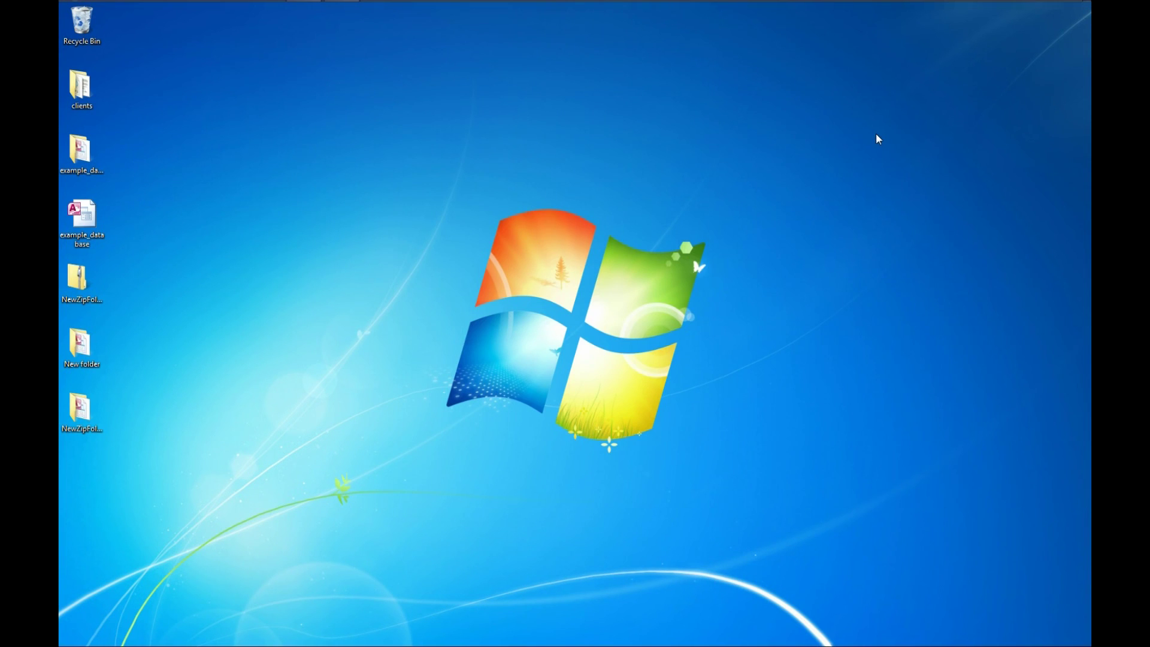